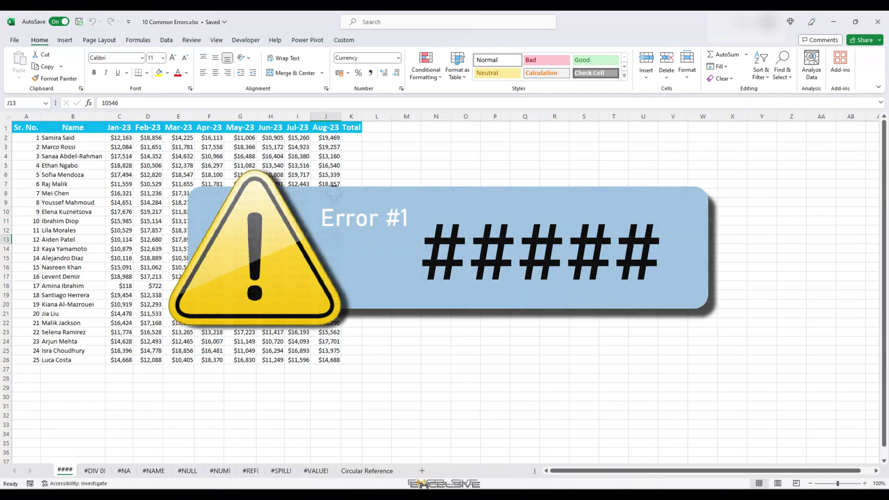
- Enter =SUM(C2:J2) in K2 to total the first employee's January–August sales
{"action": "left_click", "coordinate": [287, 184]}
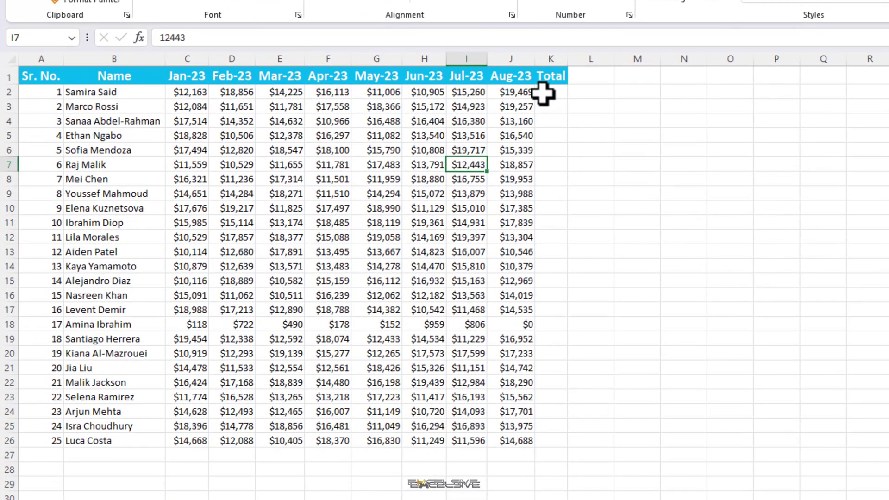
{"action": "left_click", "coordinate": [543, 93]}
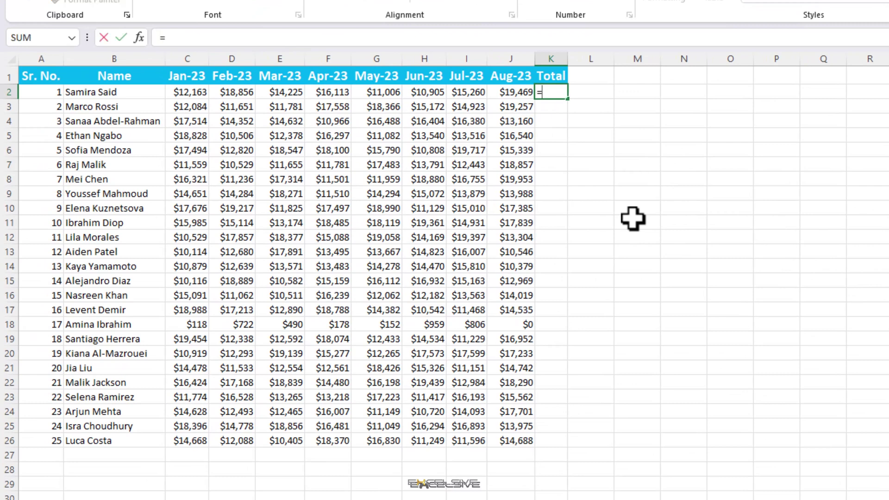
{"action": "type", "text": "=sum"}
{"action": "key", "text": "Tab"}
{"action": "key", "text": "Left"}
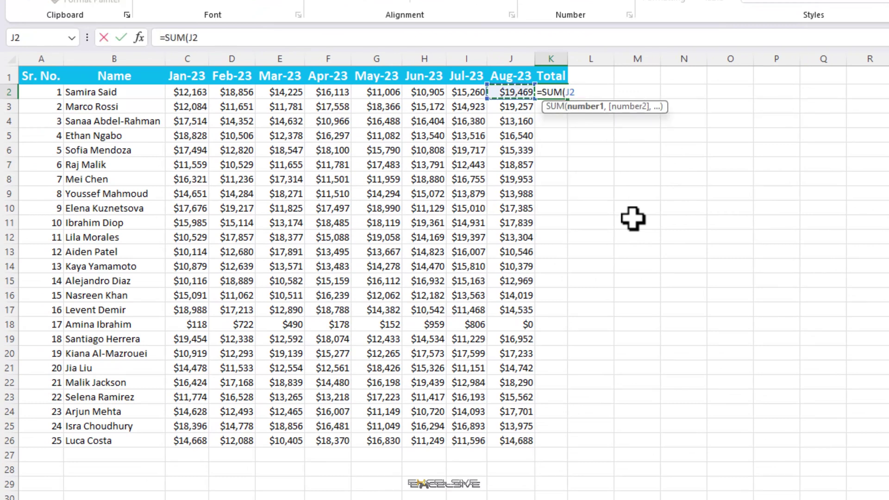
{"action": "key", "text": "ctrl+shift+Left"}
{"action": "key", "text": "shift+Right"}
{"action": "key", "text": "shift+Right"}
{"action": "key", "text": "Return"}
- Copy the K2 SUM formula down K2:K26, then check the K18 and K3 totals
{"action": "key", "text": "Up"}
{"action": "key", "text": "ctrl+c"}
{"action": "key", "text": "Left"}
{"action": "key", "text": "ctrl+Down"}
{"action": "key", "text": "Right"}
{"action": "key", "text": "ctrl+shift+Up"}
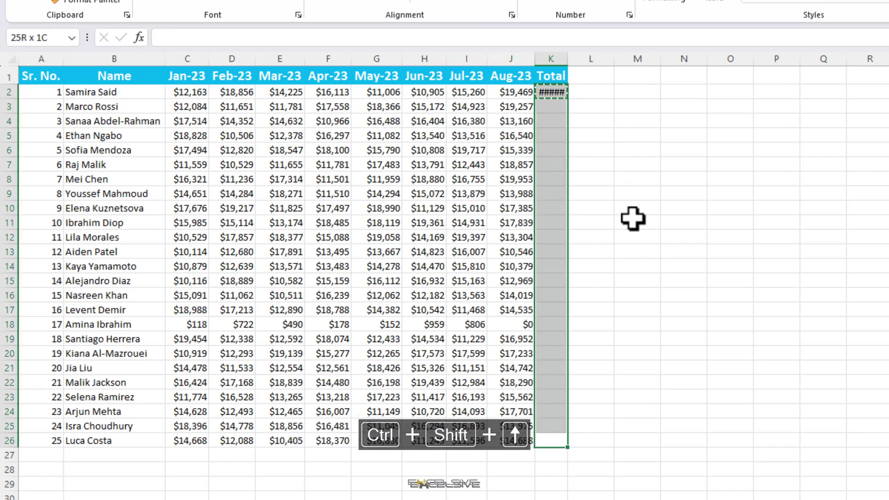
{"action": "key", "text": "ctrl+v"}
{"action": "left_click", "coordinate": [633, 219]}
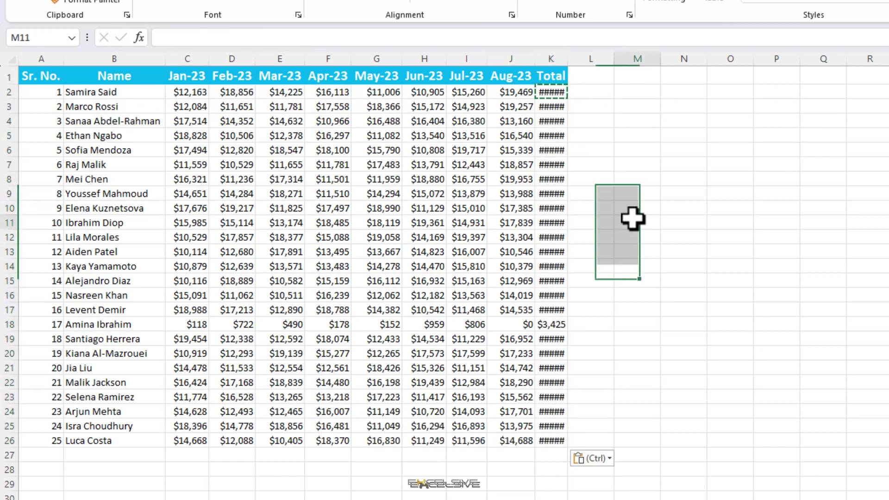
{"action": "left_click", "coordinate": [546, 327]}
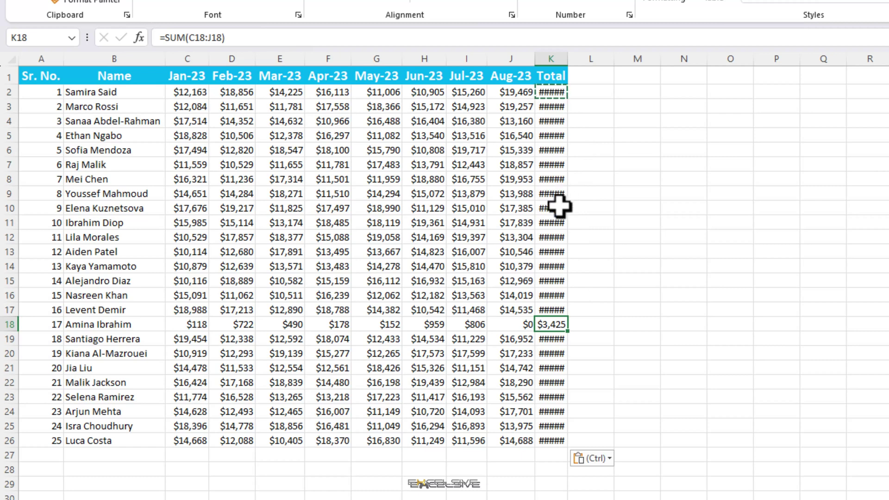
{"action": "left_click", "coordinate": [553, 107]}
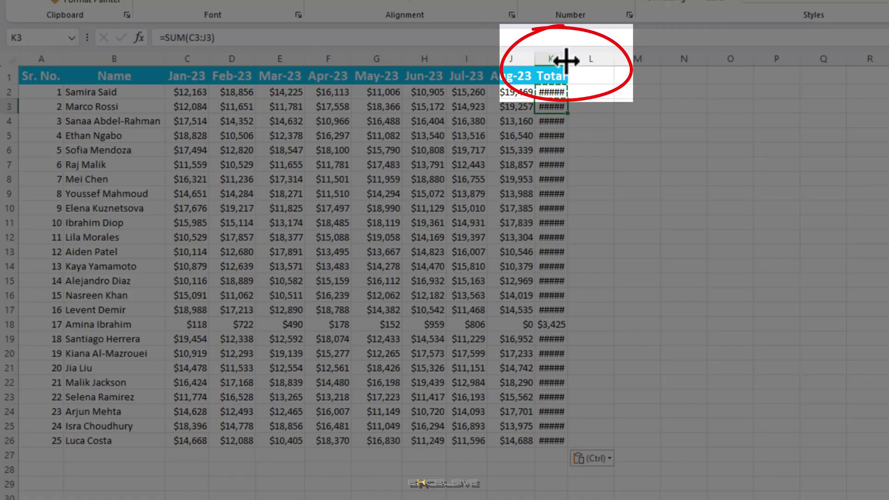
- AutoFit column K so every total shows its full amount instead of #####
{"action": "double_click", "coordinate": [566, 59]}
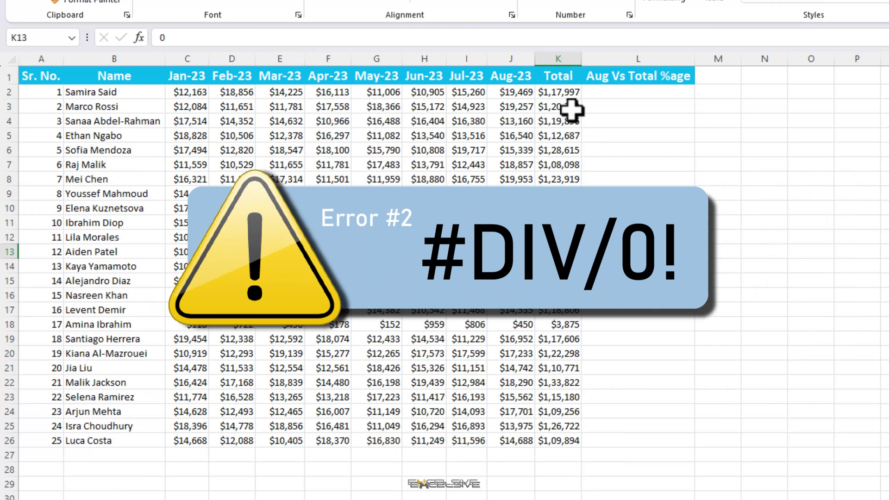
{"action": "left_click", "coordinate": [605, 93]}
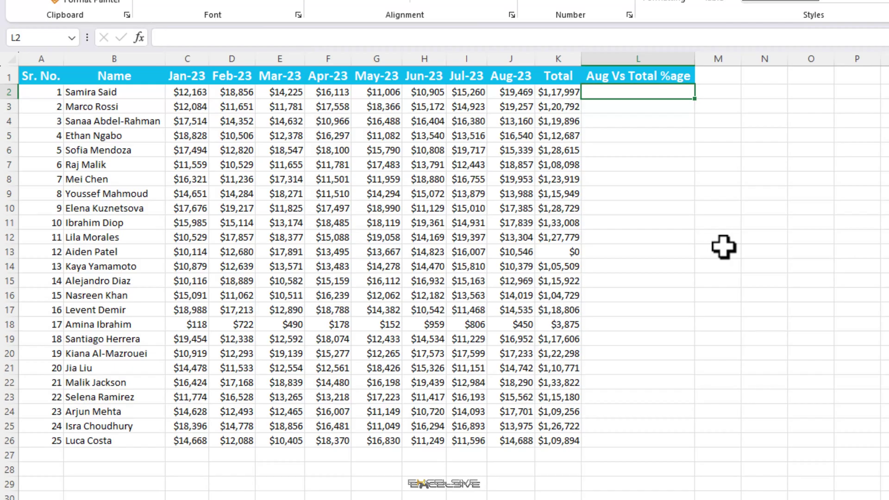
- Fill =J2/K2 down L2:L26 and format the ratios in Percent Style
{"action": "type", "text": "=J2/K2"}
{"action": "key", "text": "Return"}
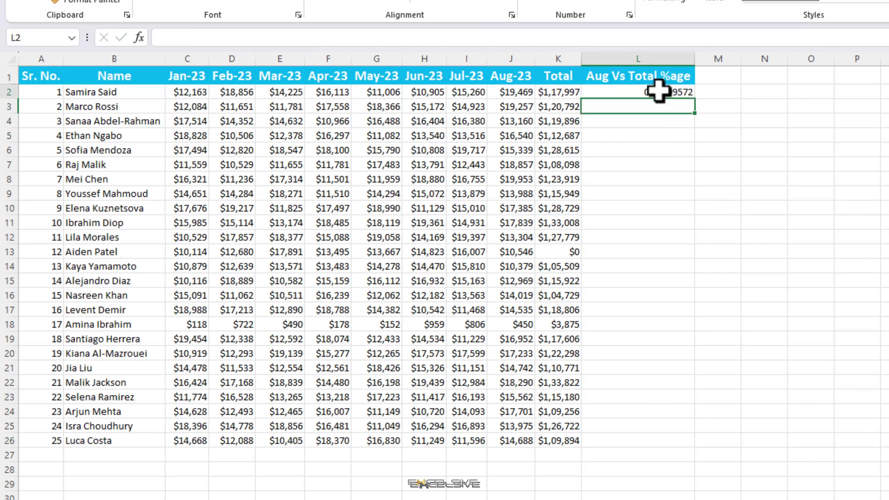
{"action": "left_click", "coordinate": [659, 91]}
{"action": "key", "text": "ctrl+c"}
{"action": "key", "text": "Left"}
{"action": "key", "text": "ctrl+Down"}
{"action": "key", "text": "Right"}
{"action": "key", "text": "ctrl+shift+Up"}
{"action": "key", "text": "ctrl+v"}
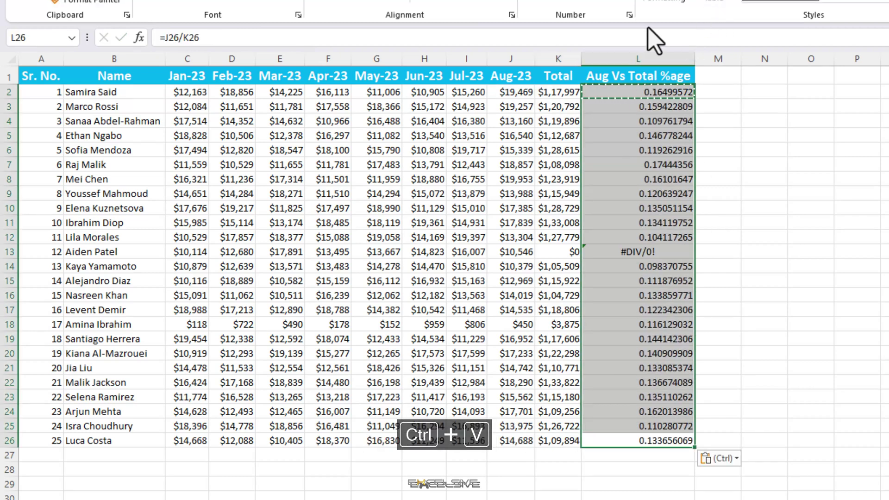
{"action": "left_click", "coordinate": [559, 6]}
- Fill K12's SUM formula down into K13, clearing L13's #DIV/0! to 10%
{"action": "left_click", "coordinate": [667, 252]}
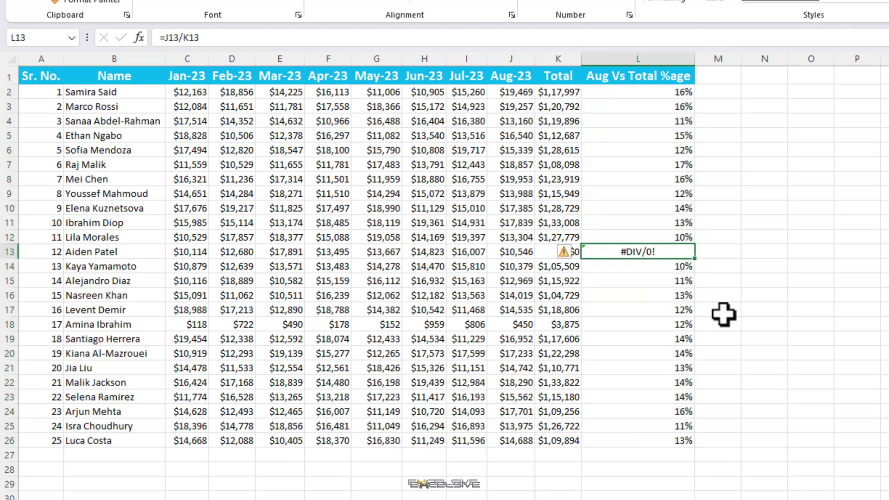
{"action": "left_click", "coordinate": [724, 399]}
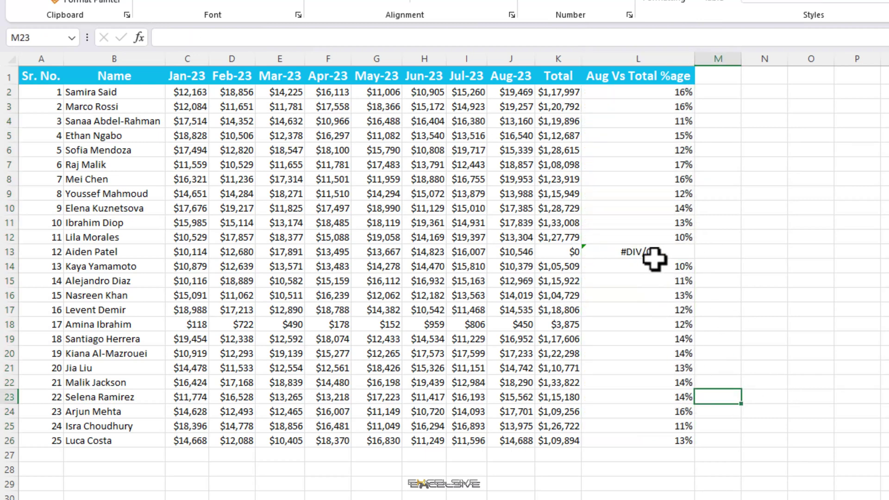
{"action": "left_click", "coordinate": [673, 253]}
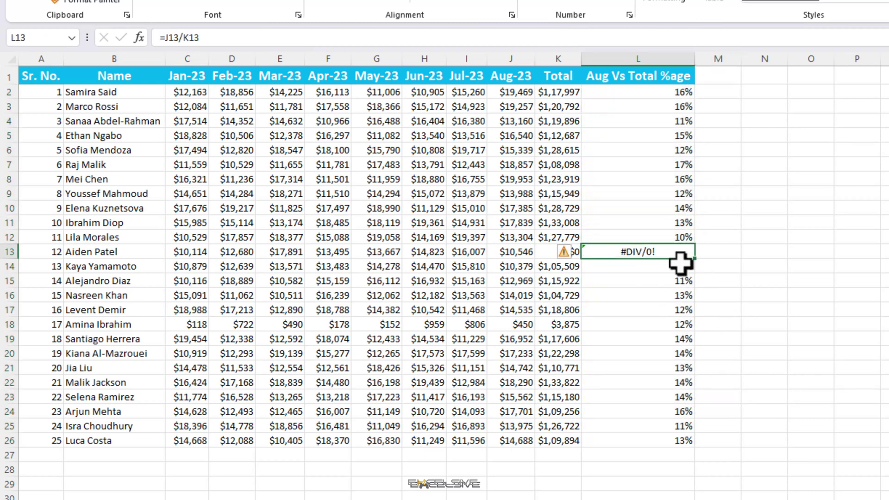
{"action": "left_click", "coordinate": [585, 281]}
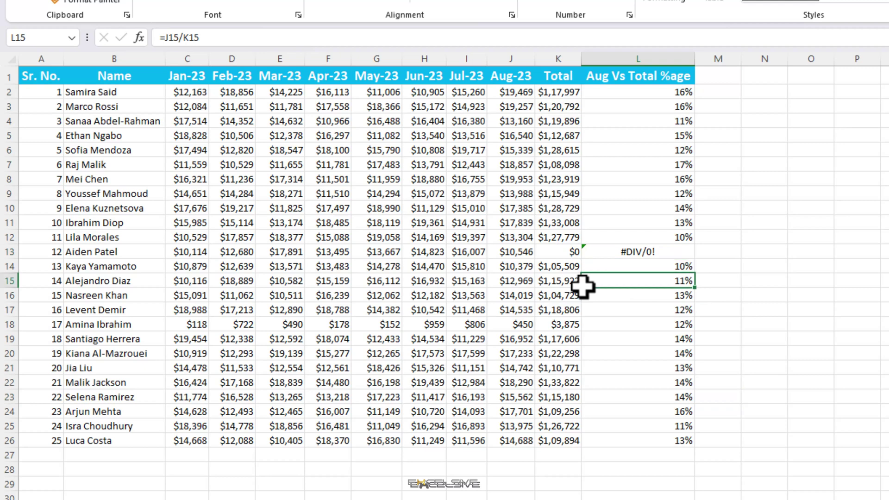
{"action": "left_click", "coordinate": [564, 253]}
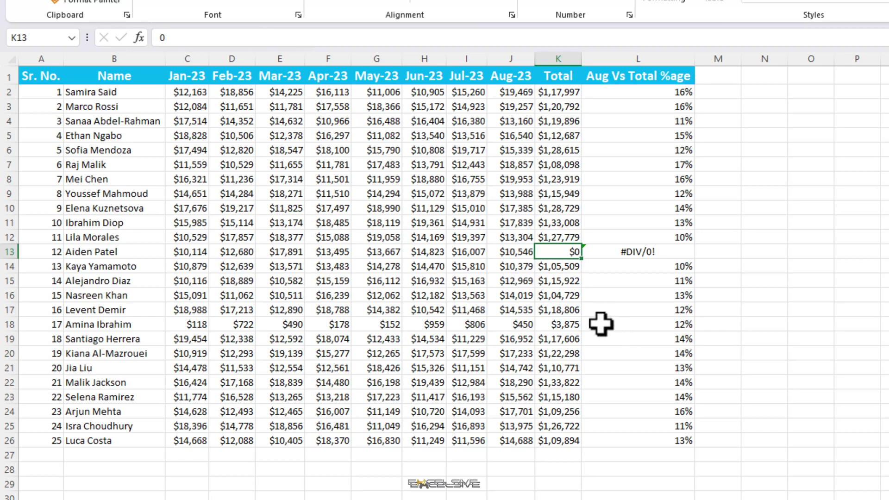
{"action": "left_click", "coordinate": [552, 237]}
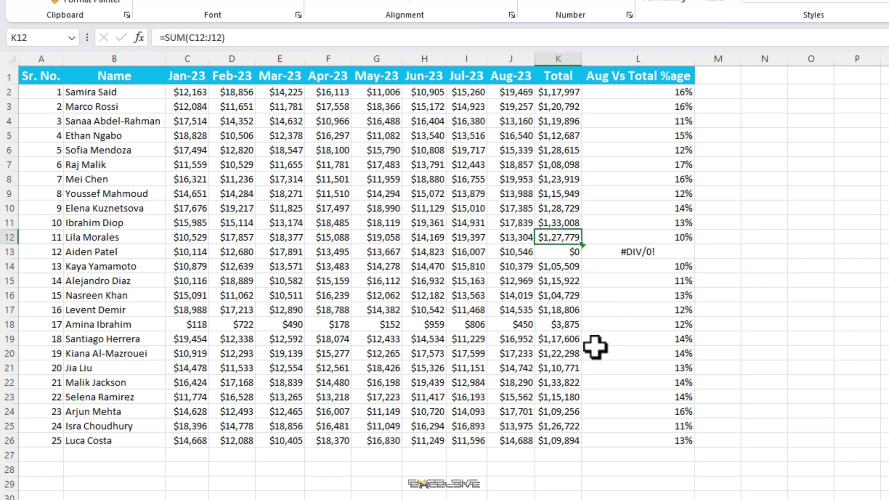
{"action": "left_click", "coordinate": [554, 253]}
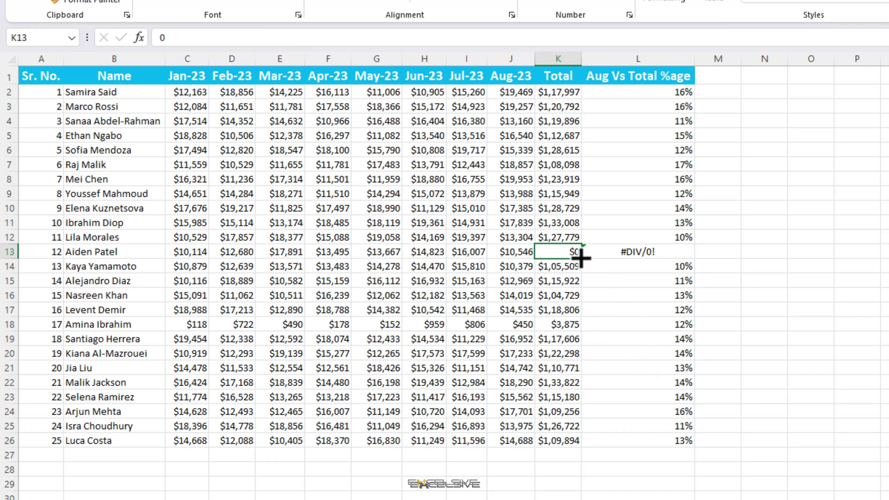
{"action": "left_click", "coordinate": [569, 239]}
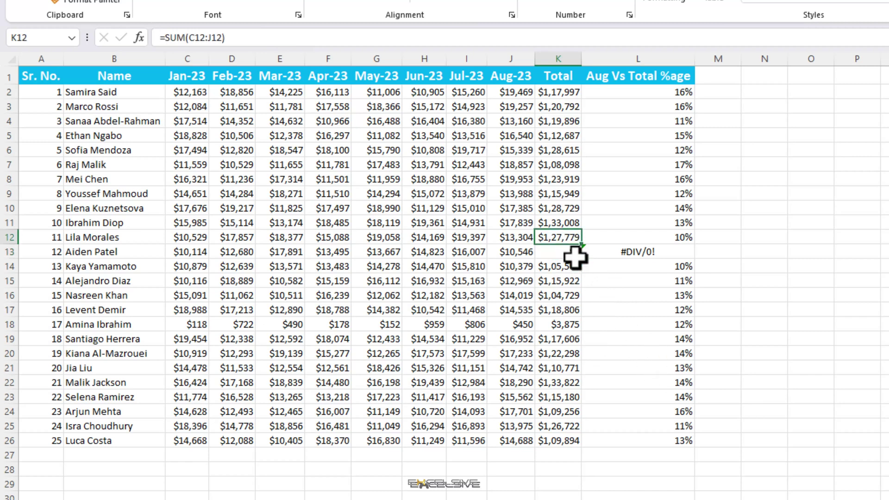
{"action": "left_click", "coordinate": [558, 252]}
{"action": "key", "text": "ctrl+d"}
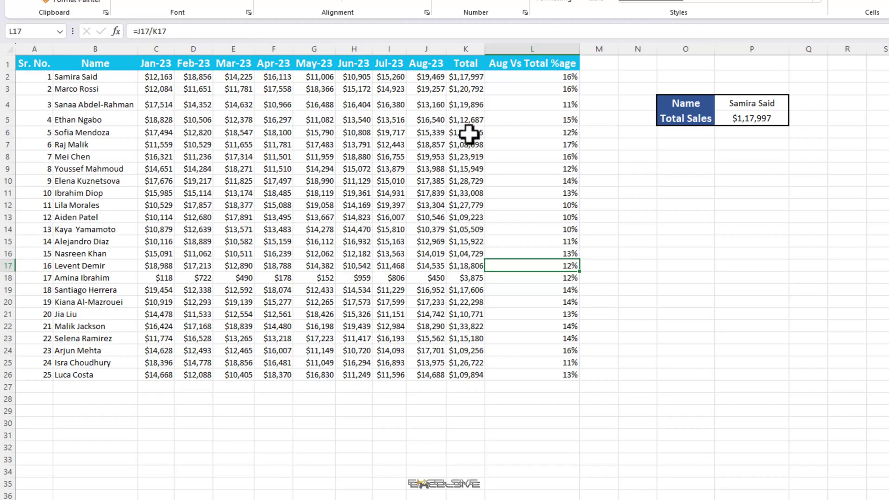
- Inspect the Name value in P4 and the Total Sales VLOOKUP formula
{"action": "left_click", "coordinate": [786, 104]}
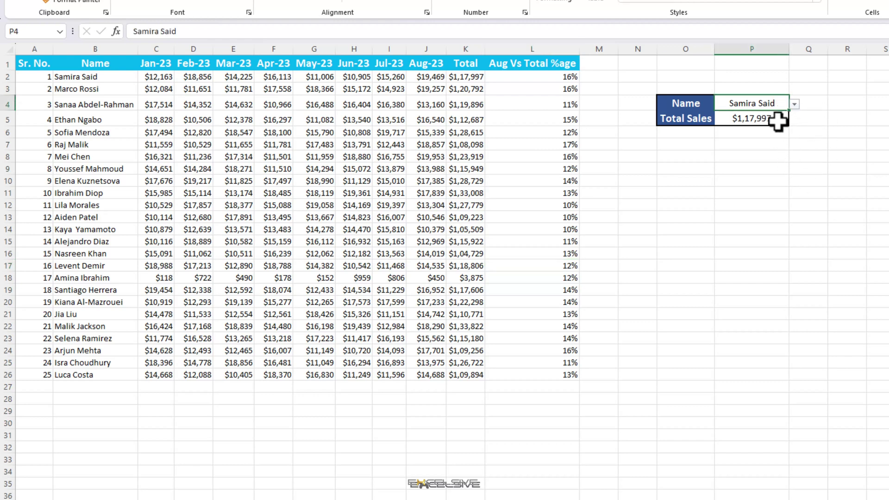
{"action": "left_click", "coordinate": [778, 122]}
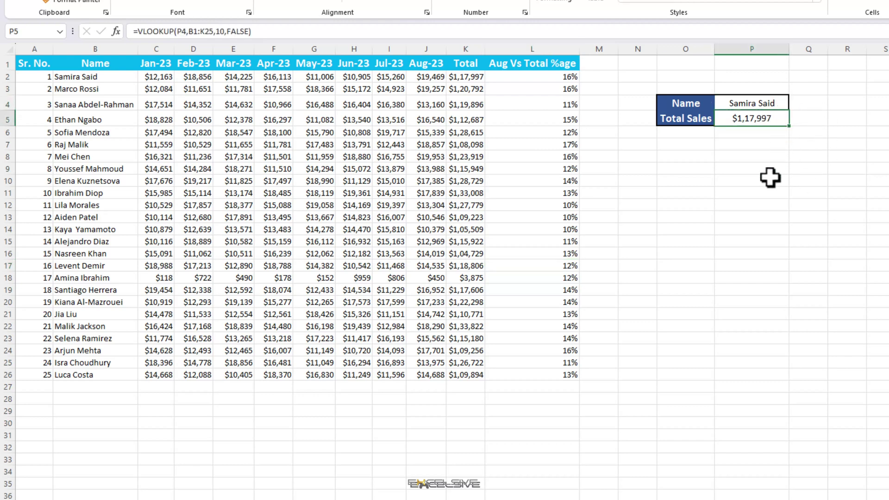
{"action": "left_click", "coordinate": [749, 185]}
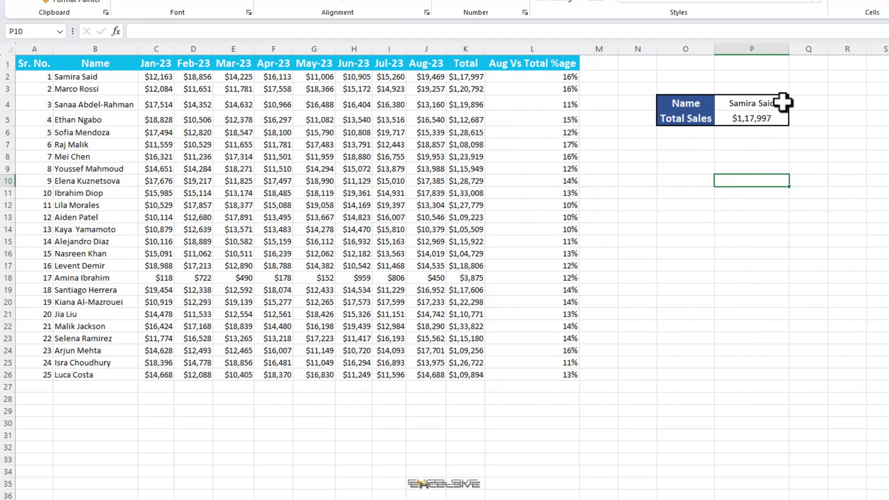
- Pick the second, fifth and eighteenth employees in P4's dropdown, scrolling toward the last name
{"action": "left_click", "coordinate": [783, 103]}
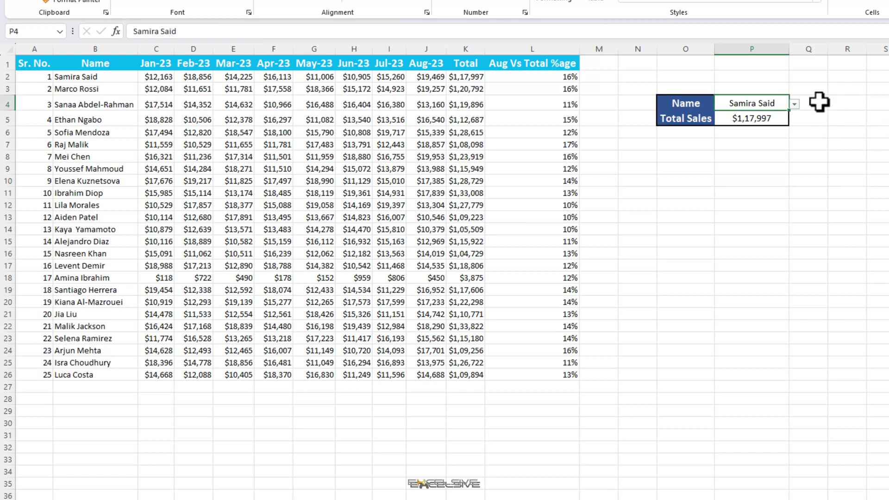
{"action": "left_click", "coordinate": [795, 104]}
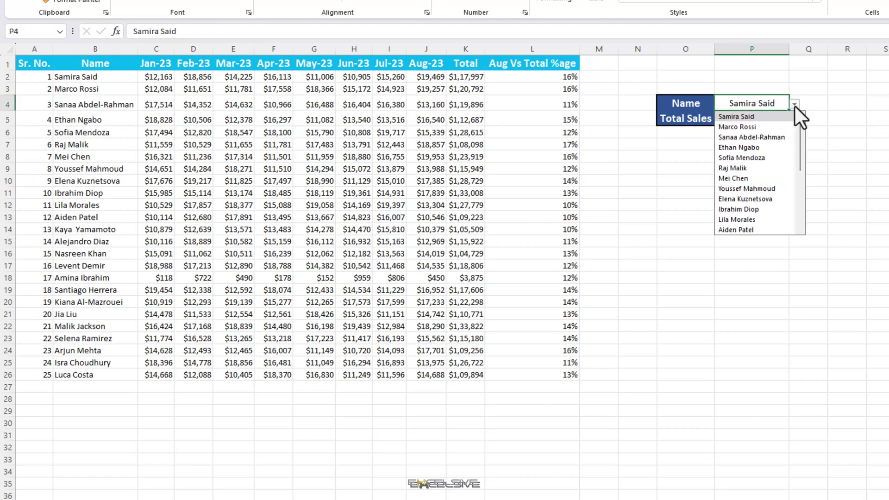
{"action": "left_click", "coordinate": [762, 127]}
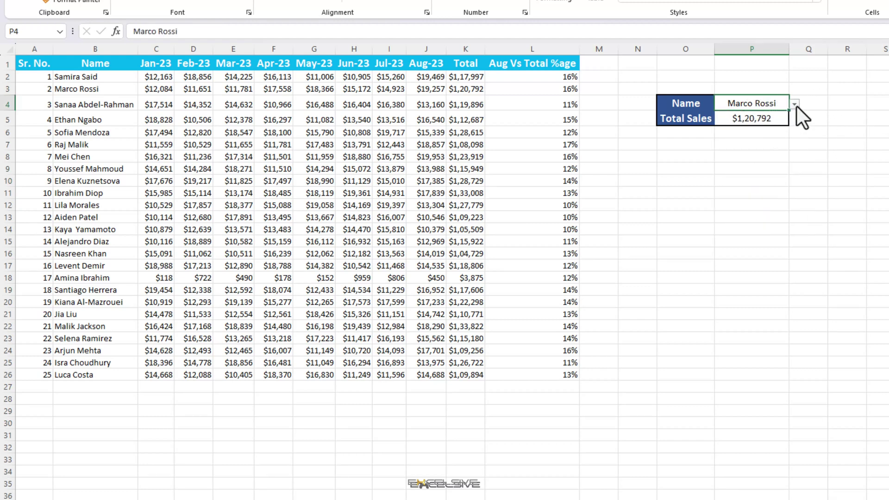
{"action": "left_click", "coordinate": [794, 104]}
{"action": "left_click", "coordinate": [773, 157]}
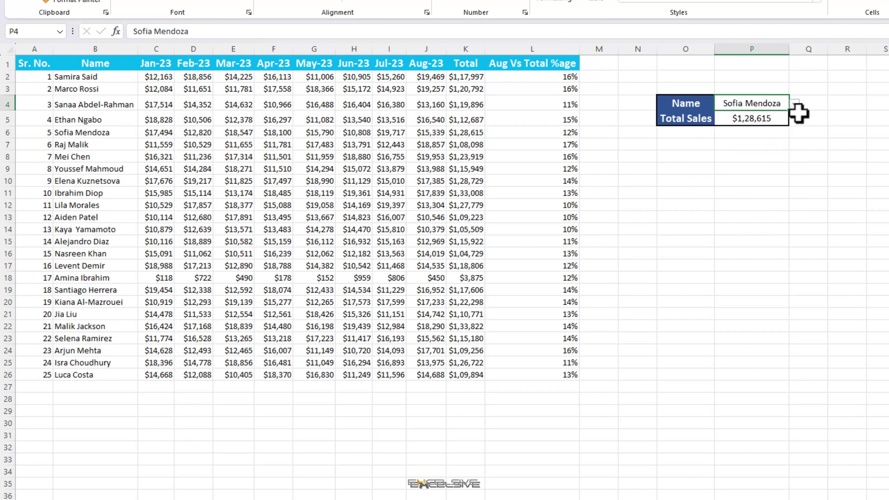
{"action": "left_click", "coordinate": [794, 104]}
{"action": "scroll", "coordinate": [779, 194], "scroll_direction": "down", "scroll_amount": 2}
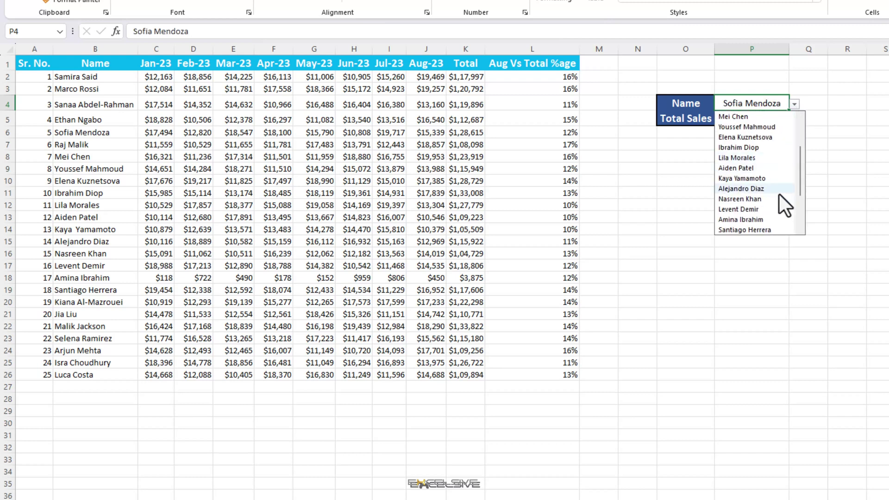
{"action": "left_click", "coordinate": [763, 231]}
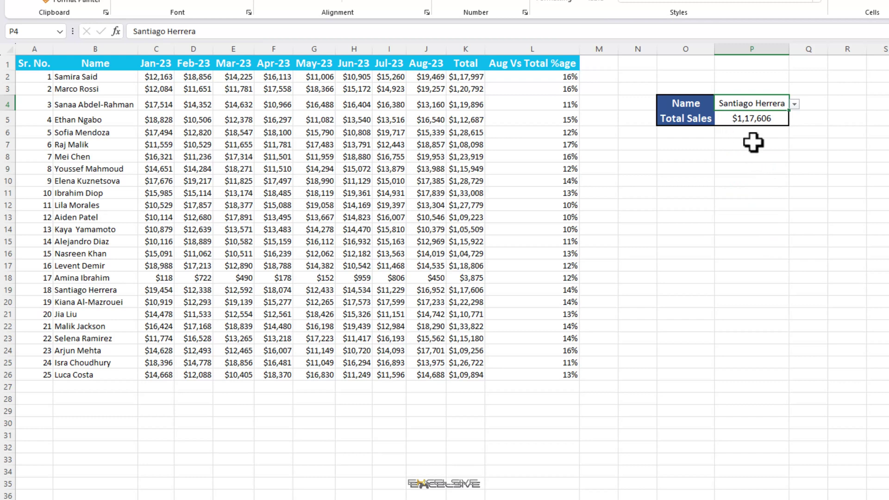
{"action": "left_click", "coordinate": [795, 105]}
{"action": "scroll", "coordinate": [798, 203], "scroll_direction": "down", "scroll_amount": 3}
{"action": "left_click", "coordinate": [740, 230]}
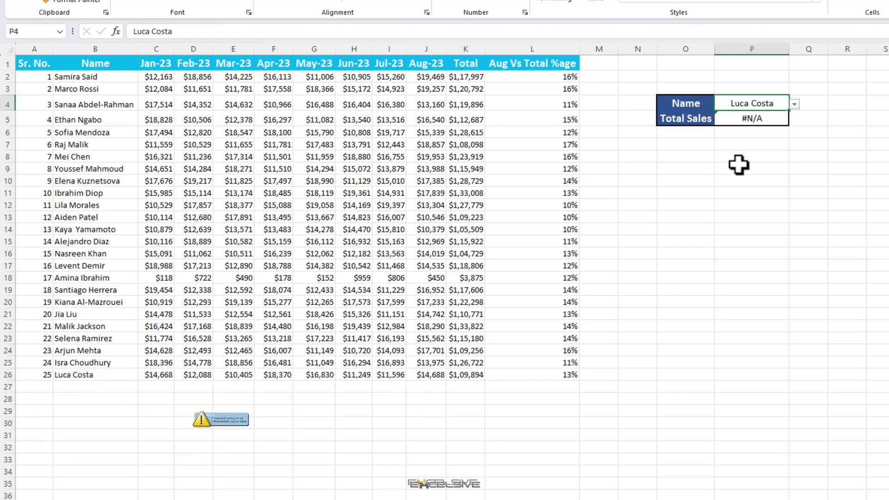
{"action": "left_click", "coordinate": [733, 156]}
{"action": "left_click", "coordinate": [742, 117]}
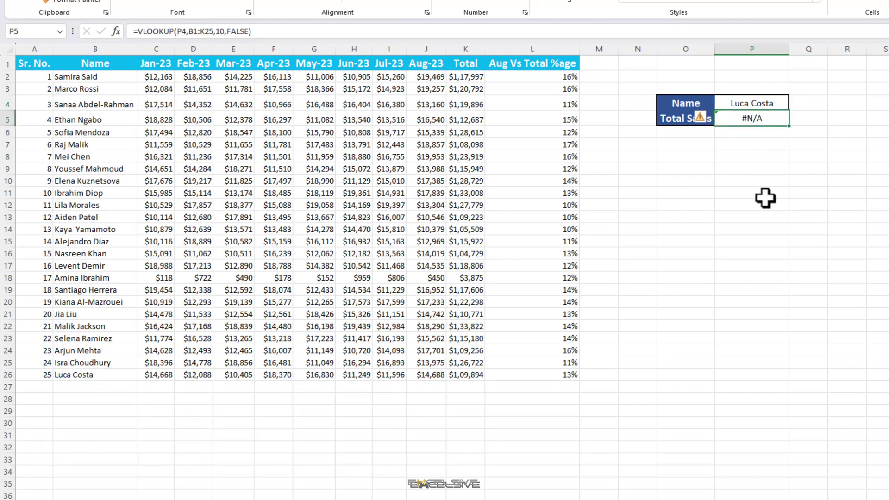
{"action": "key", "text": "F2"}
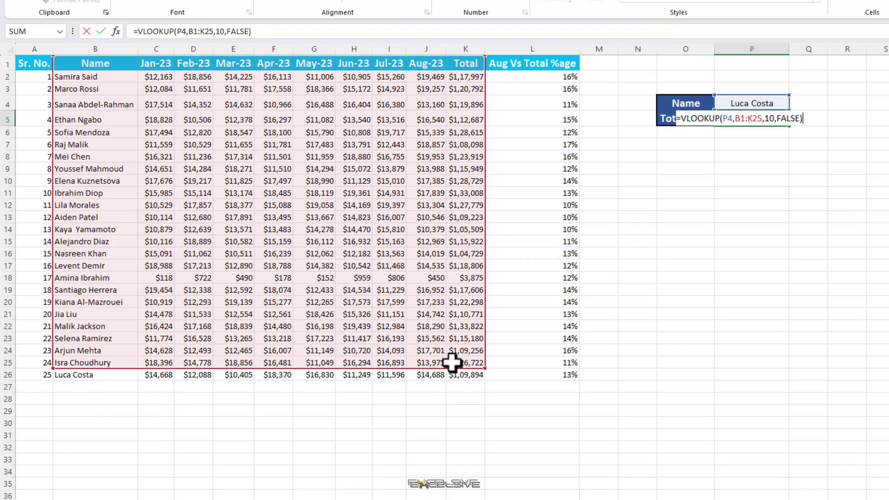
{"action": "left_click", "coordinate": [751, 119]}
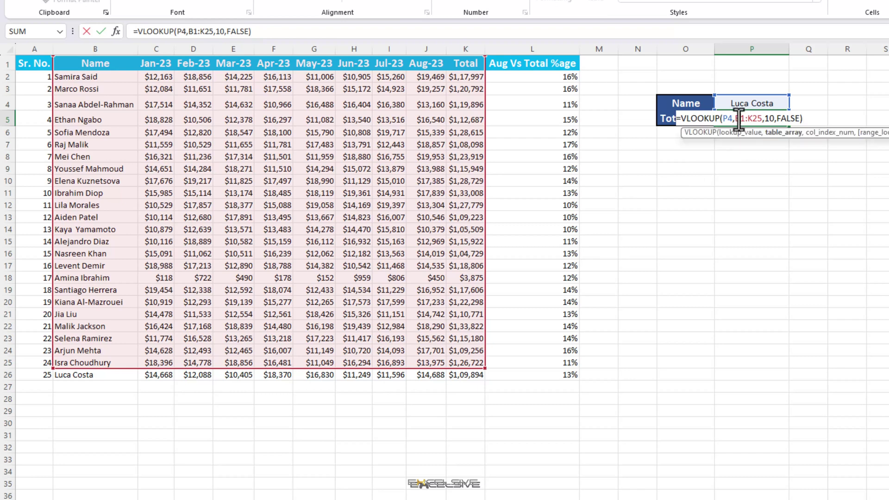
{"action": "key", "text": "Left"}
{"action": "key", "text": "Left"}
{"action": "key", "text": "Left"}
{"action": "key", "text": "Return"}
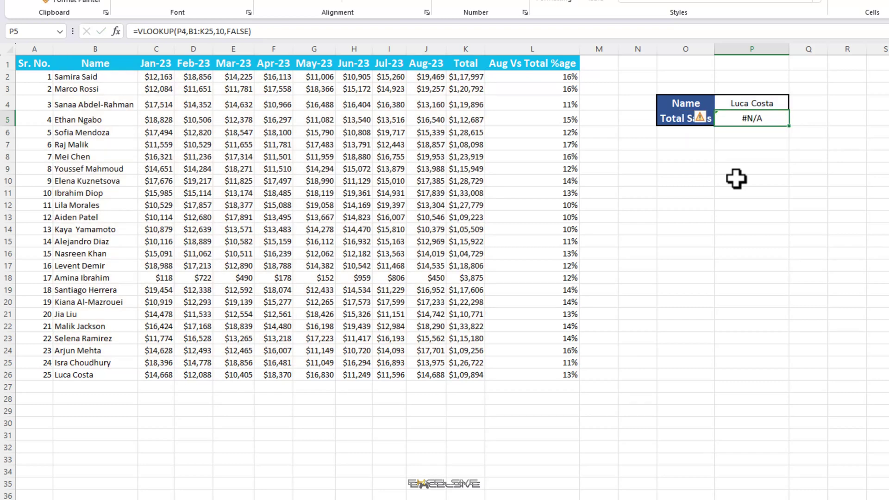
- Enter =VLOOKUP(P4,B:K,10,) in P5 so the last employee's total $1,09,894 appears
{"action": "type", "text": "=vl"}
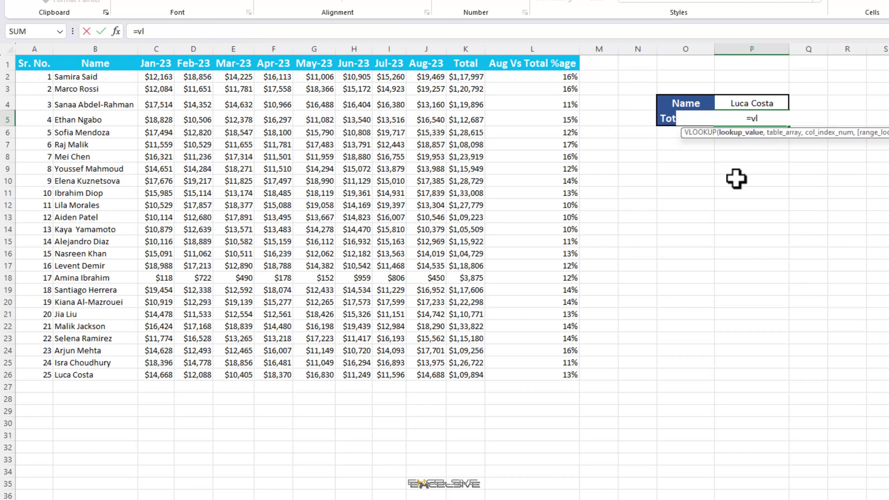
{"action": "key", "text": "Tab"}
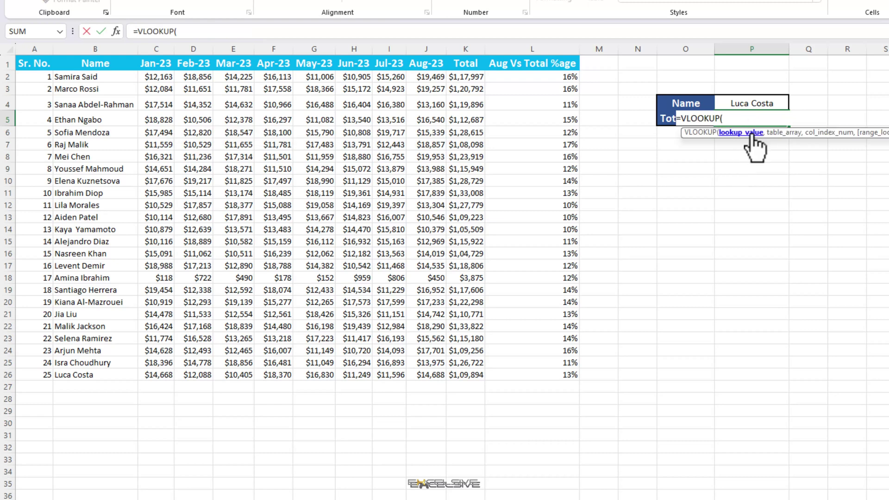
{"action": "left_click", "coordinate": [753, 102]}
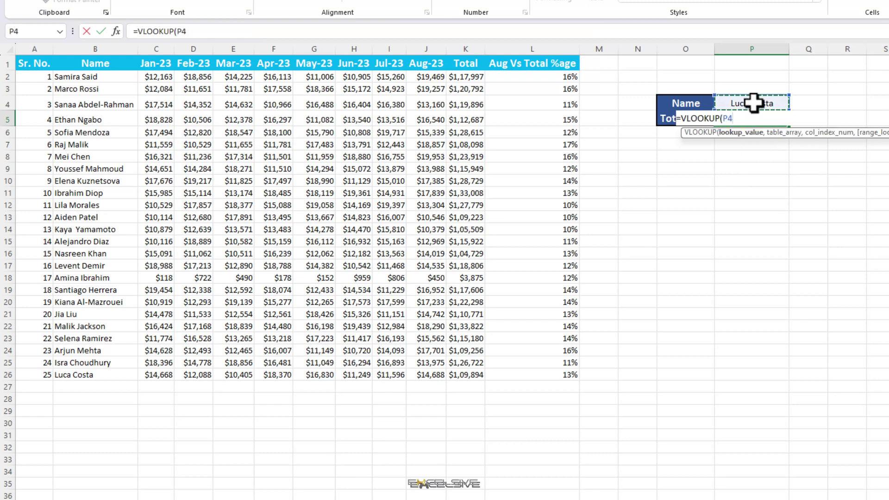
{"action": "type", "text": ","}
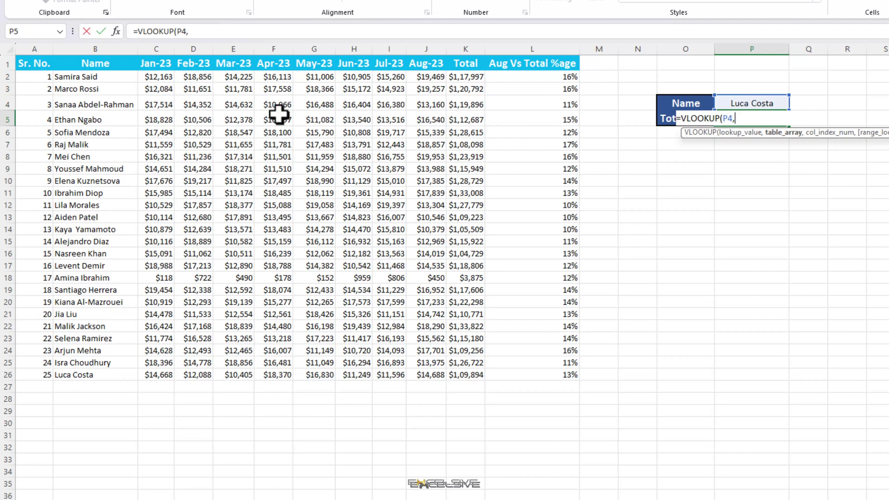
{"action": "left_click_drag", "start_coordinate": [96, 46], "coordinate": [460, 30]}
{"action": "type", "text": ",10,"}
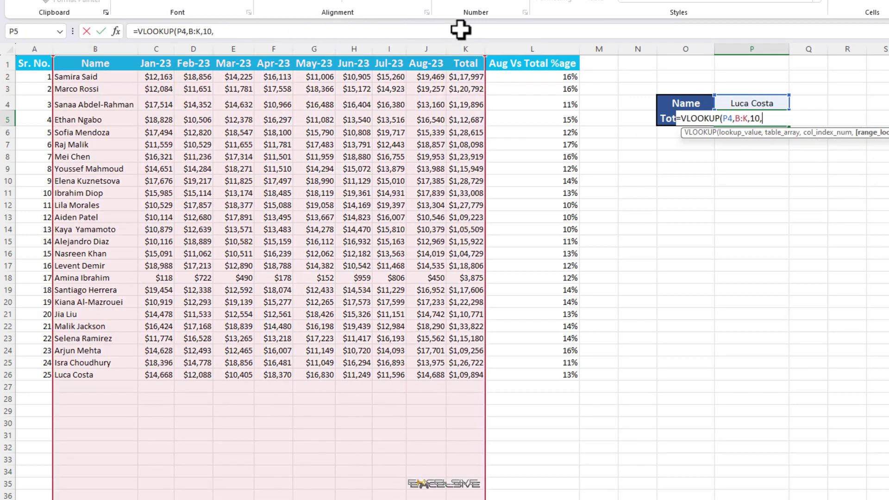
{"action": "type", "text": ")"}
{"action": "key", "text": "ctrl+Return"}
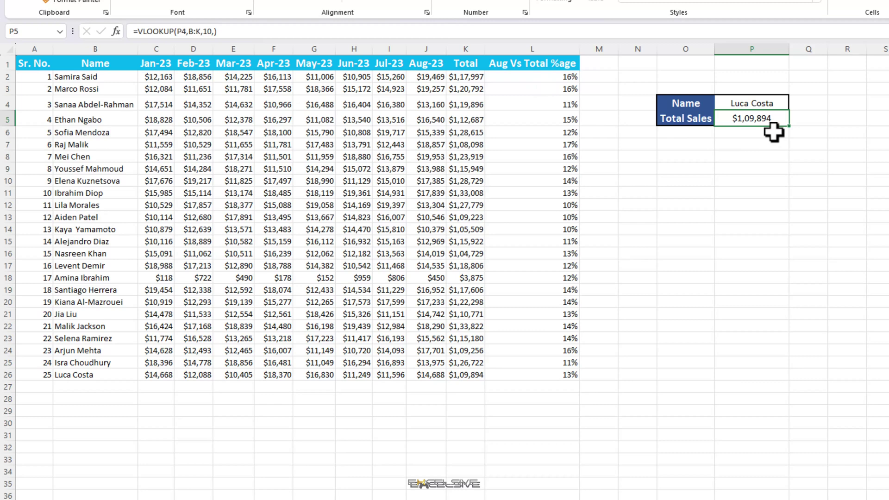
{"action": "left_click", "coordinate": [769, 103]}
{"action": "left_click", "coordinate": [794, 106]}
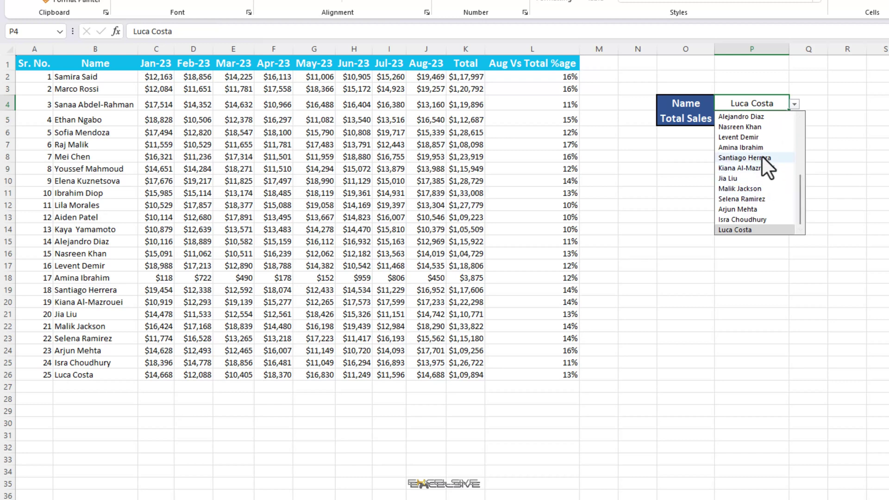
- Choose three other employees in turn from P4's Name dropdown, ending on one returning #N/A
{"action": "left_click", "coordinate": [746, 137]}
{"action": "left_click", "coordinate": [795, 104]}
{"action": "scroll", "coordinate": [788, 135], "scroll_direction": "up", "scroll_amount": 1}
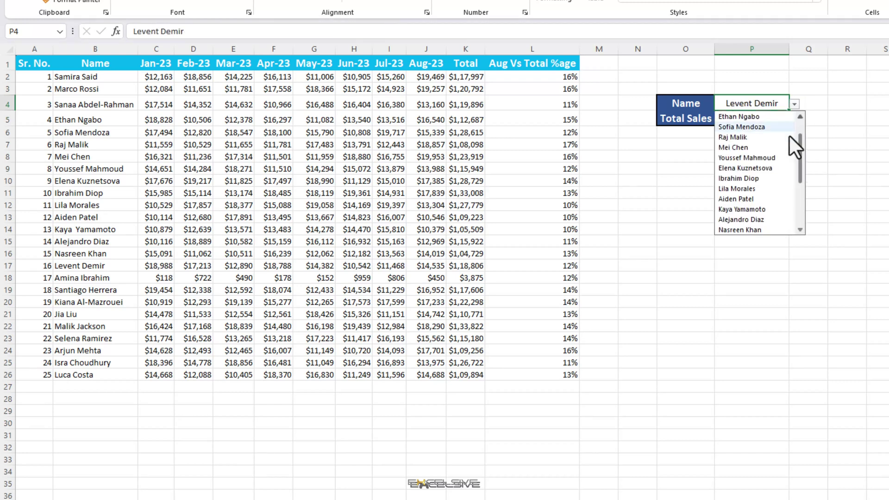
{"action": "left_click", "coordinate": [769, 209]}
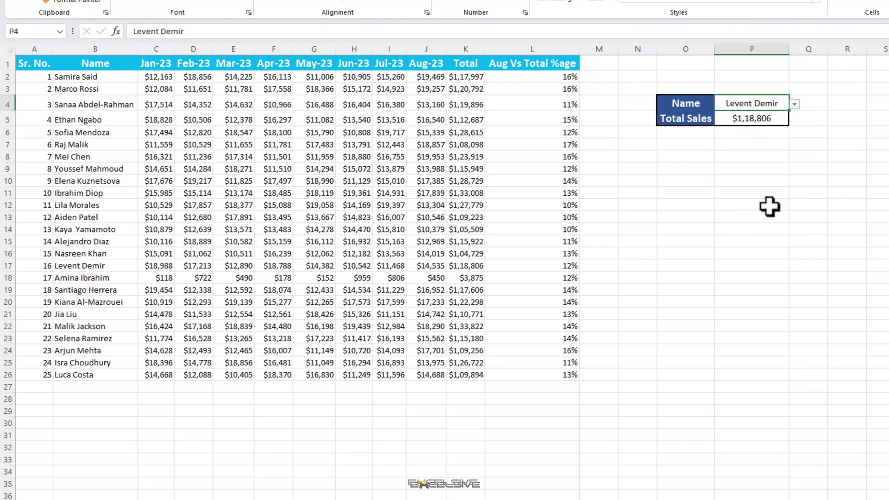
{"action": "left_click", "coordinate": [794, 105]}
{"action": "scroll", "coordinate": [765, 203], "scroll_direction": "down", "scroll_amount": 2}
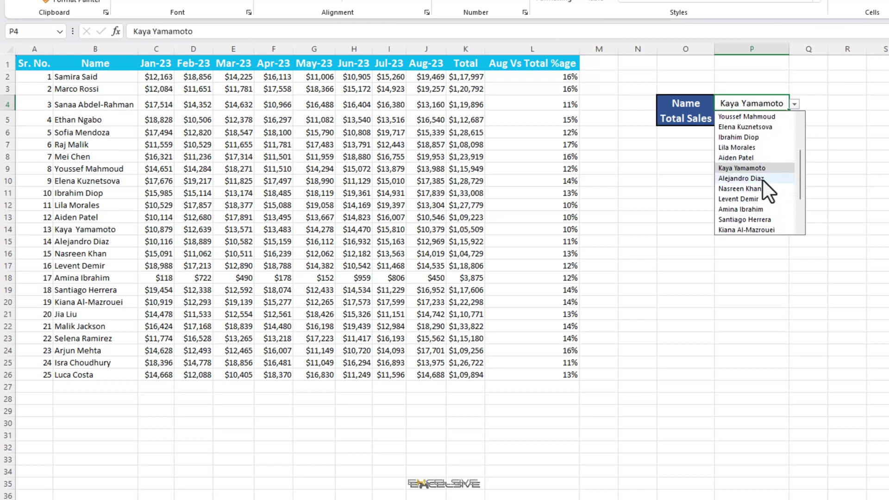
{"action": "left_click", "coordinate": [762, 179]}
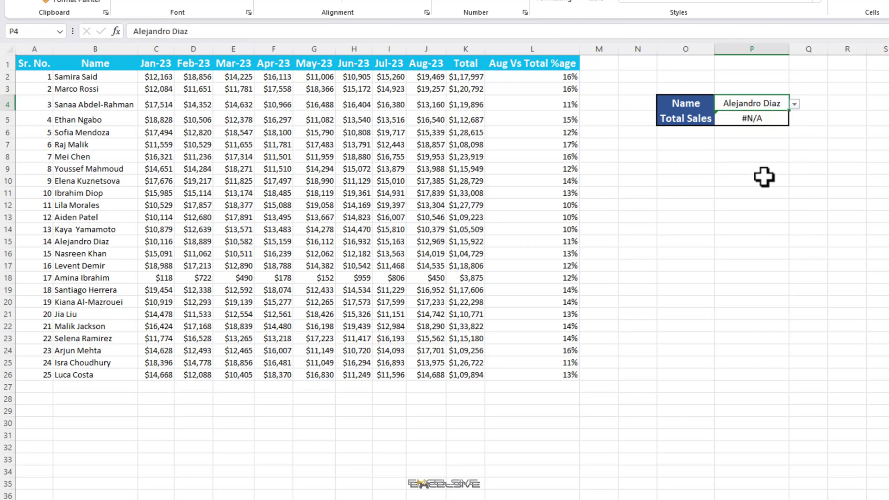
{"action": "left_click", "coordinate": [752, 156]}
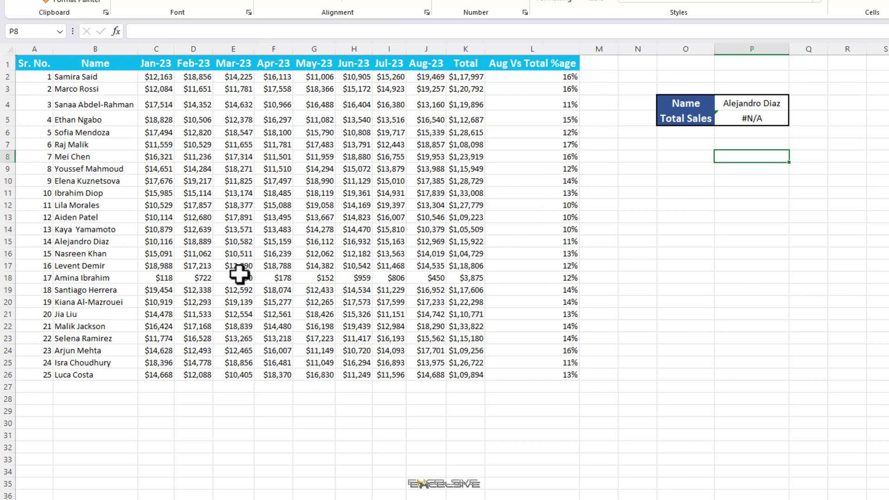
{"action": "left_click", "coordinate": [239, 275]}
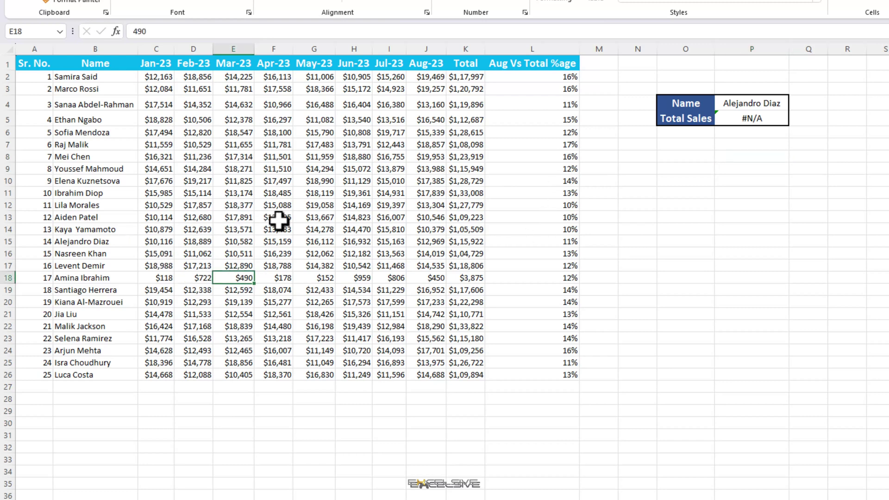
- Undo to restore the previous employee in P4, then inspect B14 and B15 for extra spaces
{"action": "key", "text": "ctrl+z"}
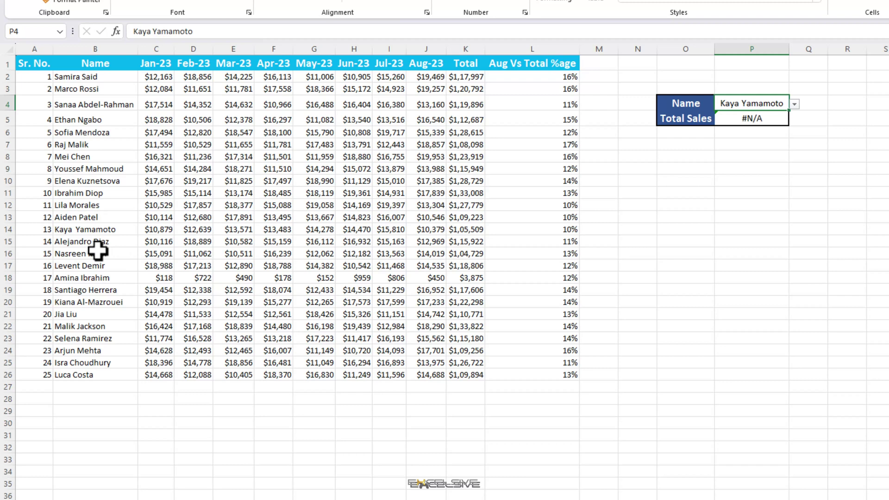
{"action": "left_click", "coordinate": [94, 229]}
{"action": "key", "text": "F2"}
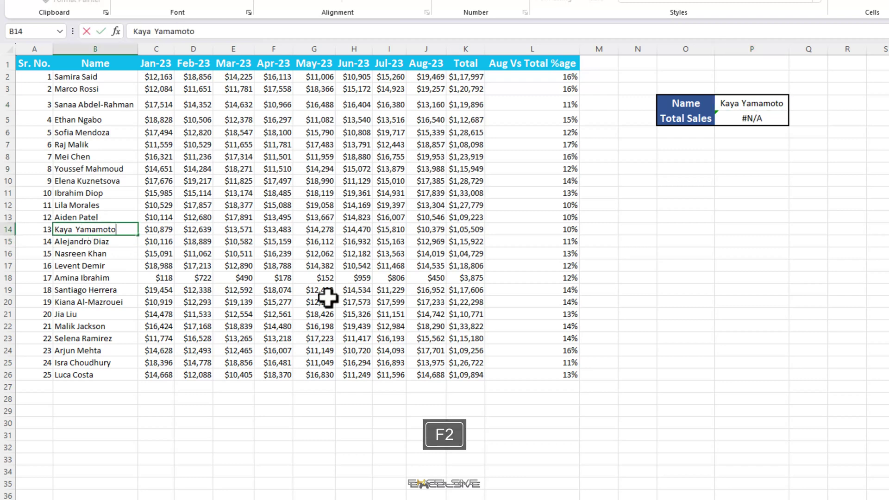
{"action": "key", "text": "Left"}
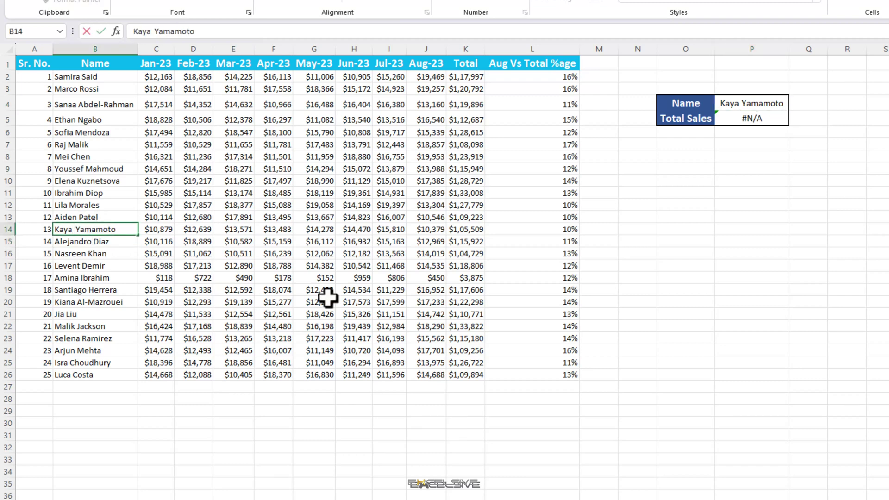
{"action": "key", "text": "Left"}
{"action": "key", "text": "Left"}
{"action": "key", "text": "Return"}
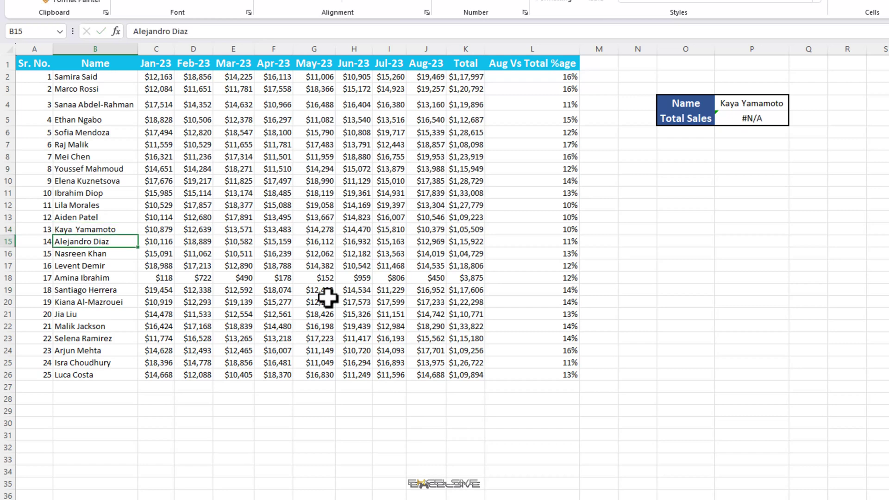
{"action": "key", "text": "F2"}
{"action": "key", "text": "Escape"}
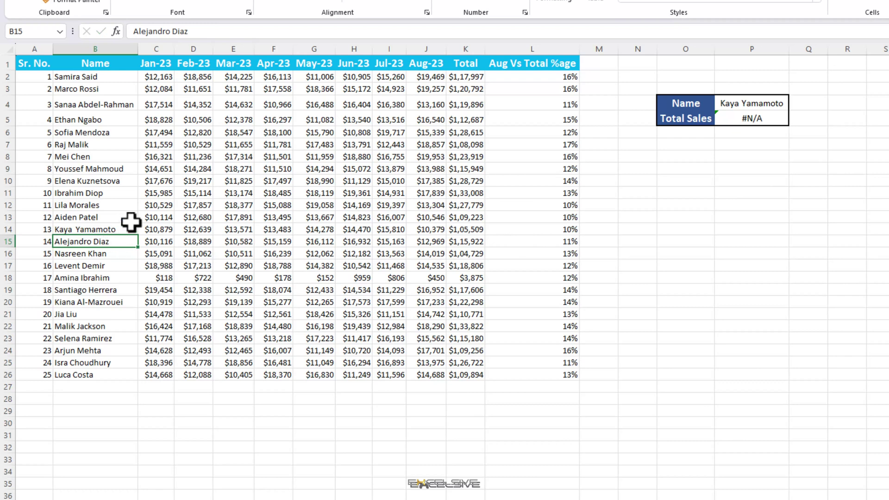
- Change P5's VLOOKUP range argument to TRIM(B1:K25)
{"action": "left_click", "coordinate": [732, 120]}
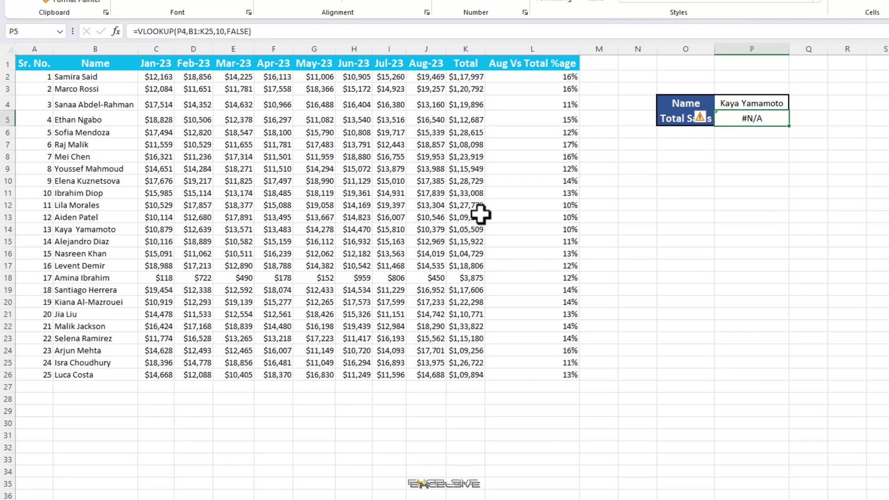
{"action": "key", "text": "F2"}
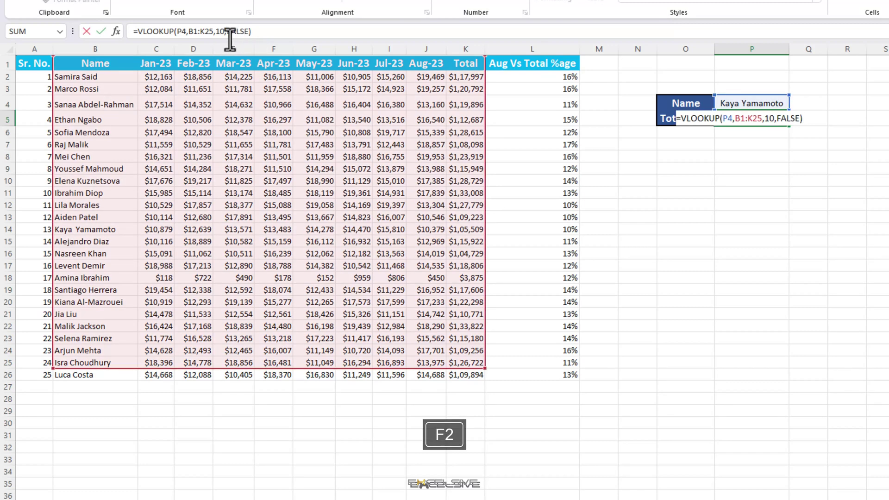
{"action": "left_click", "coordinate": [188, 31]}
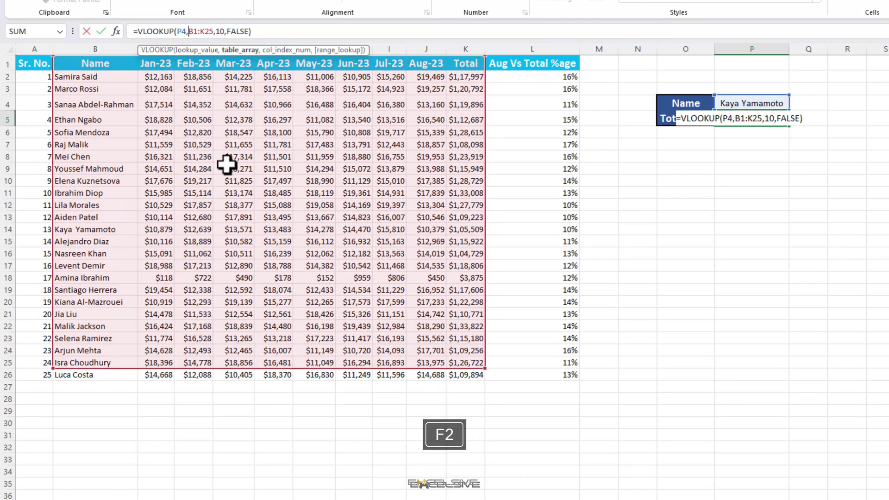
{"action": "type", "text": "TRIM(B1:K25"}
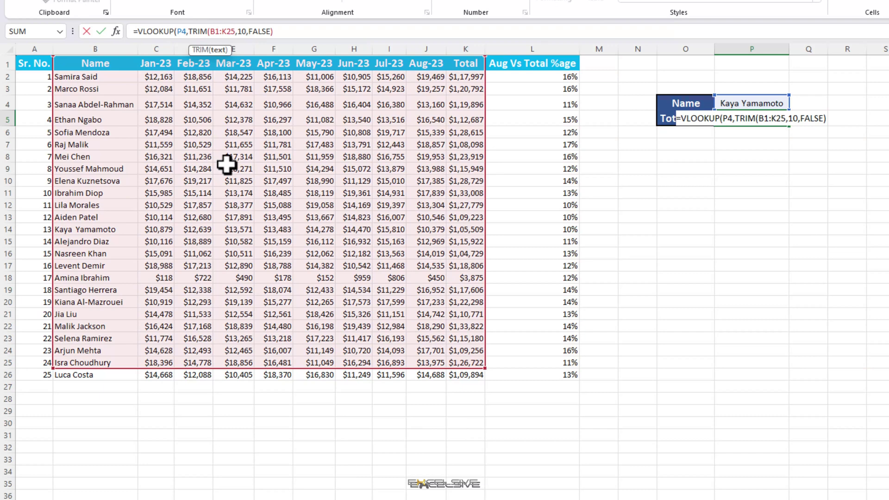
{"action": "type", "text": ")"}
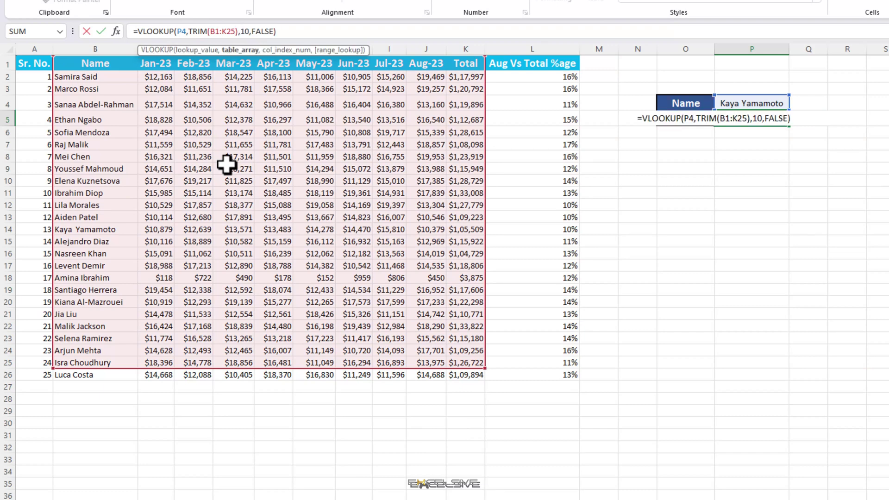
{"action": "key", "text": "Return"}
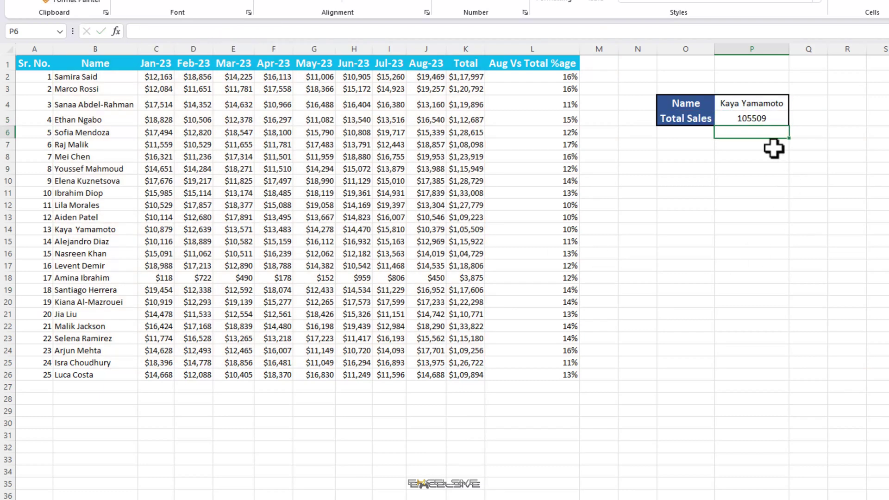
- Check P4's name list and review the TRIM-based lookup returning 105509
{"action": "left_click", "coordinate": [777, 103]}
{"action": "left_click", "coordinate": [794, 104]}
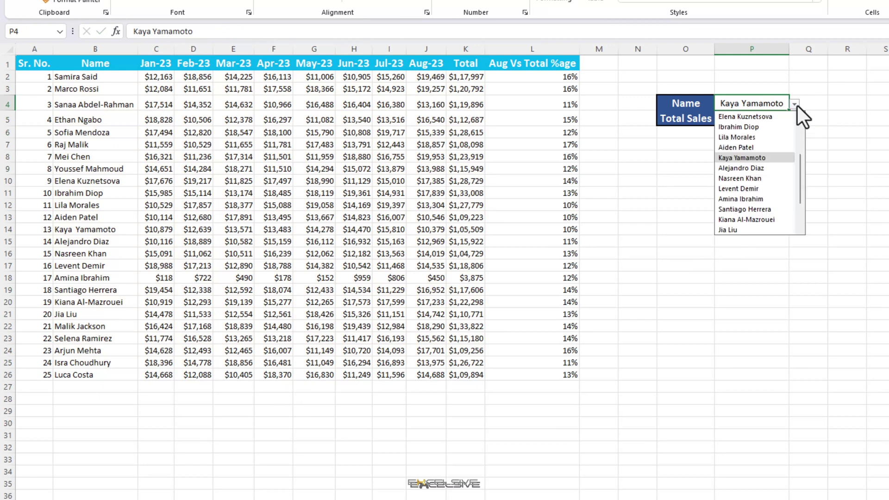
{"action": "left_click", "coordinate": [795, 104]}
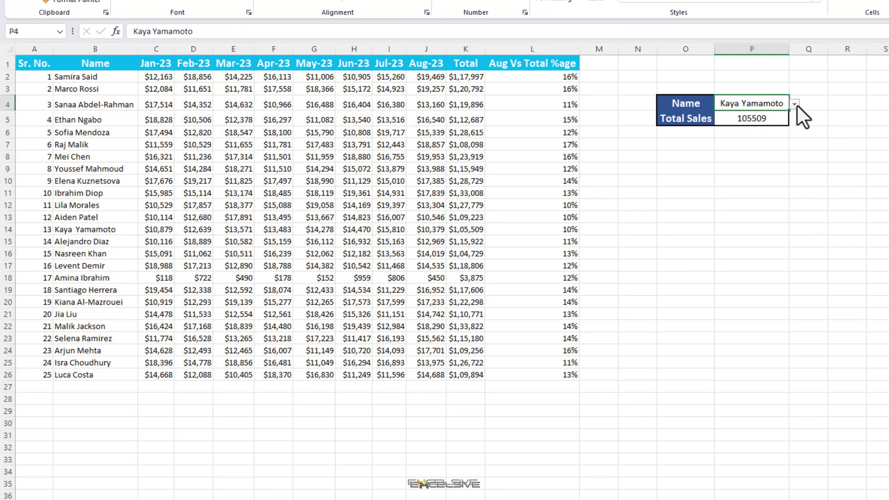
{"action": "left_click", "coordinate": [770, 118]}
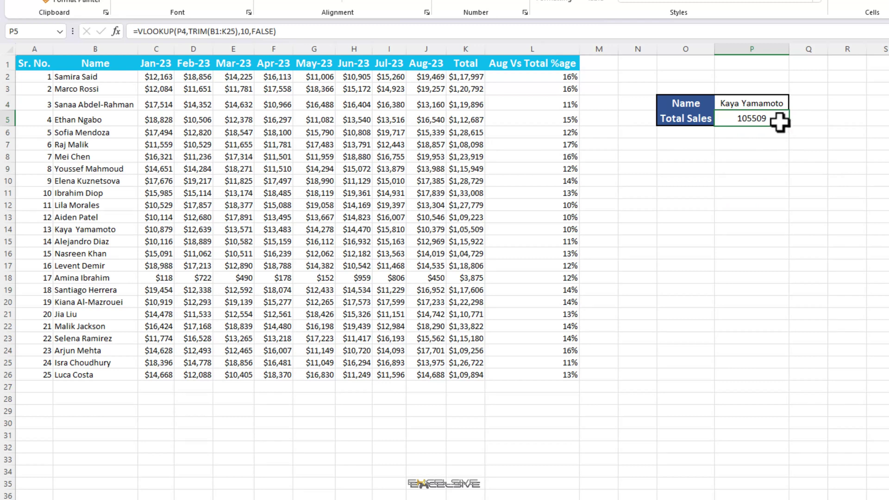
{"action": "key", "text": "F2"}
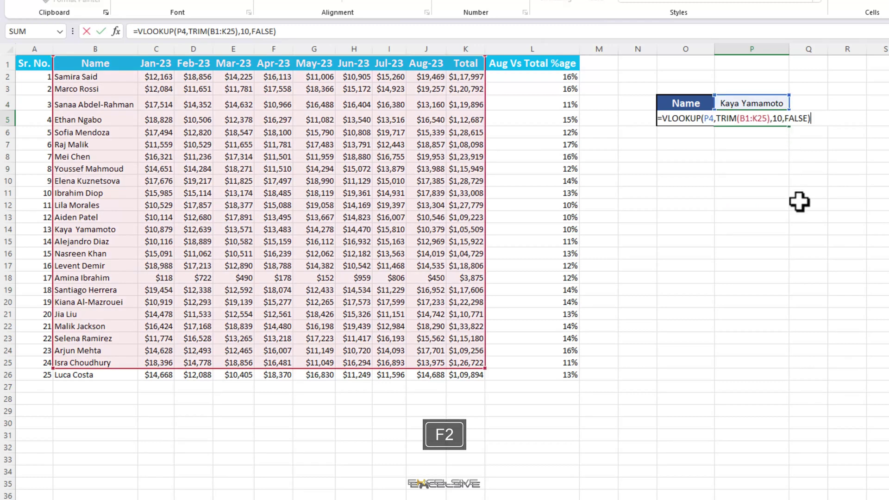
{"action": "key", "text": "Escape"}
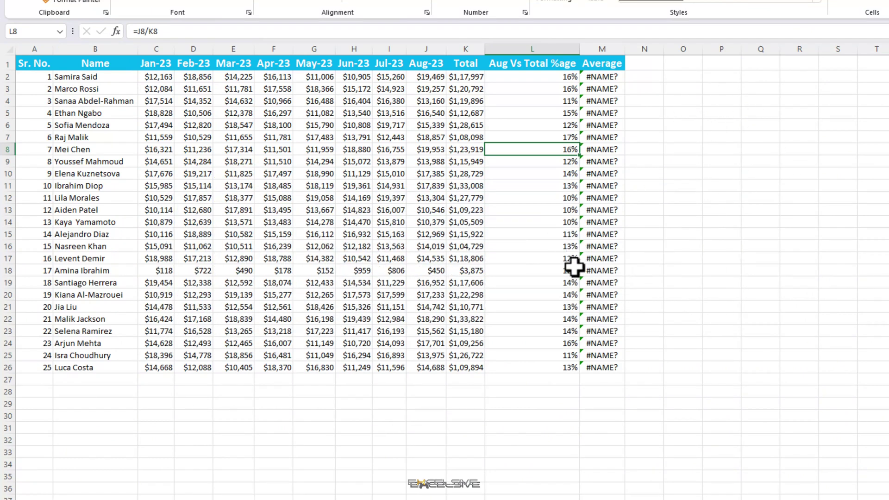
- Fix the misspelled AVRAGE in M2 to =AVERAGE(C2:J2)
{"action": "left_click", "coordinate": [608, 77]}
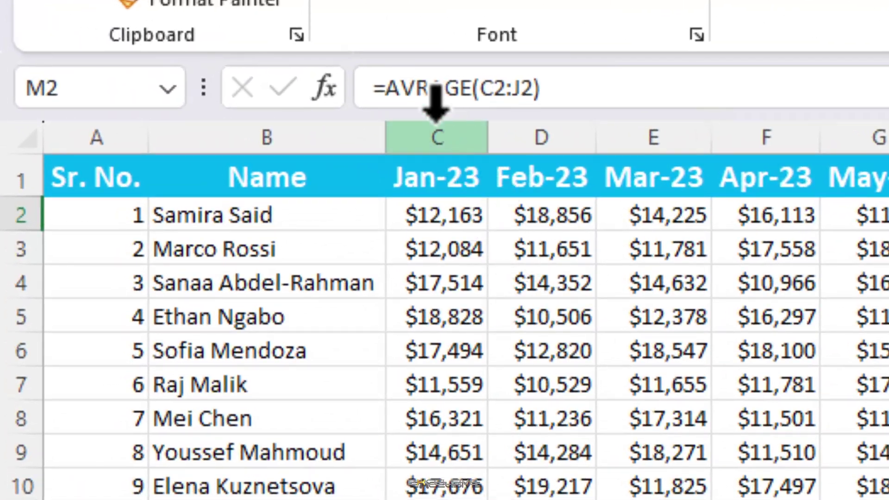
{"action": "left_click", "coordinate": [412, 92]}
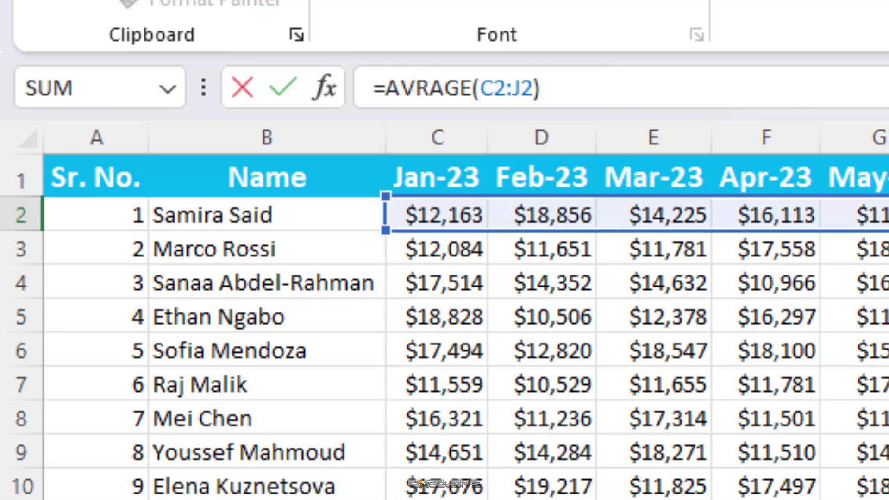
{"action": "type", "text": "E"}
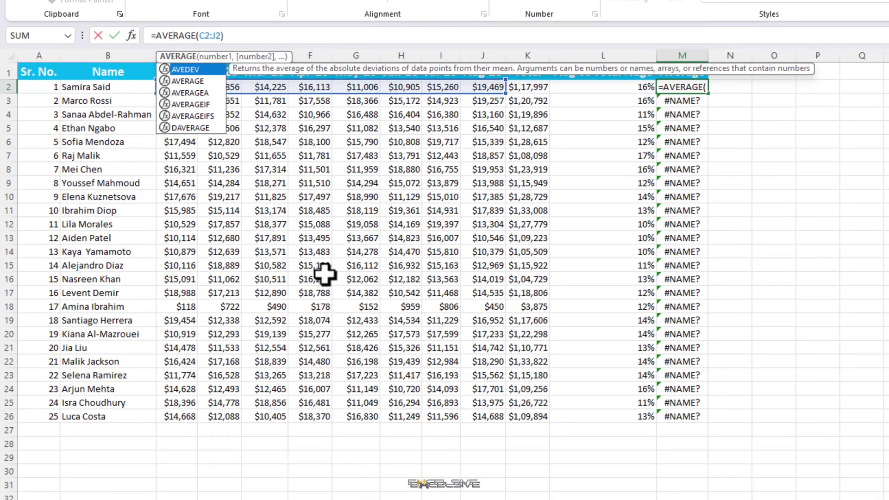
{"action": "key", "text": "Return"}
- Paste the corrected AVERAGE formula down M2:M26, replacing every #NAME? error
{"action": "key", "text": "Up"}
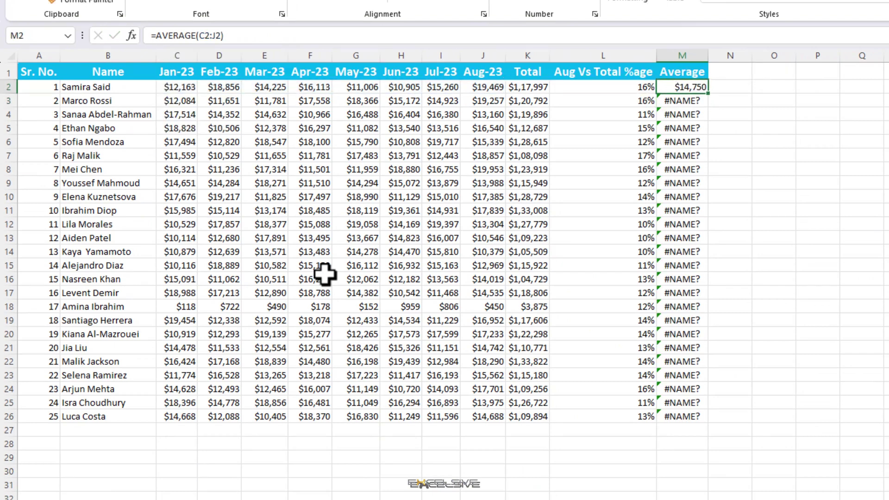
{"action": "key", "text": "ctrl+c"}
{"action": "key", "text": "ctrl+shift+Down"}
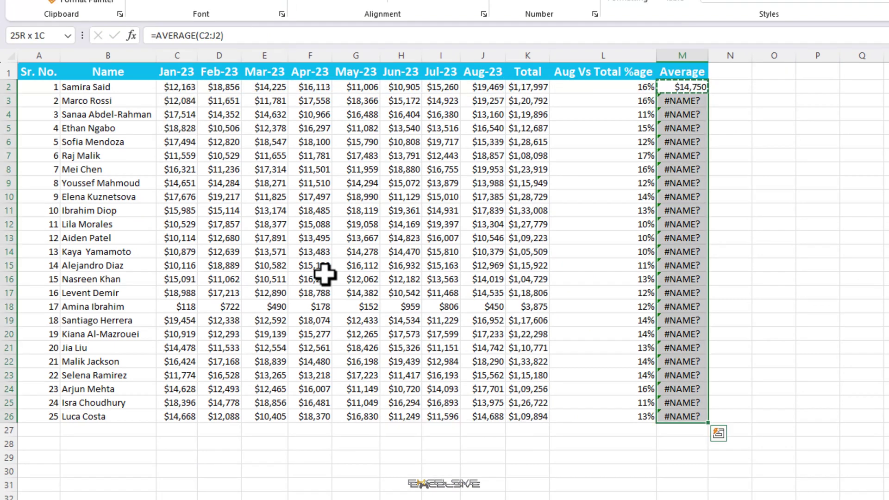
{"action": "key", "text": "ctrl+q"}
{"action": "key", "text": "ctrl+v"}
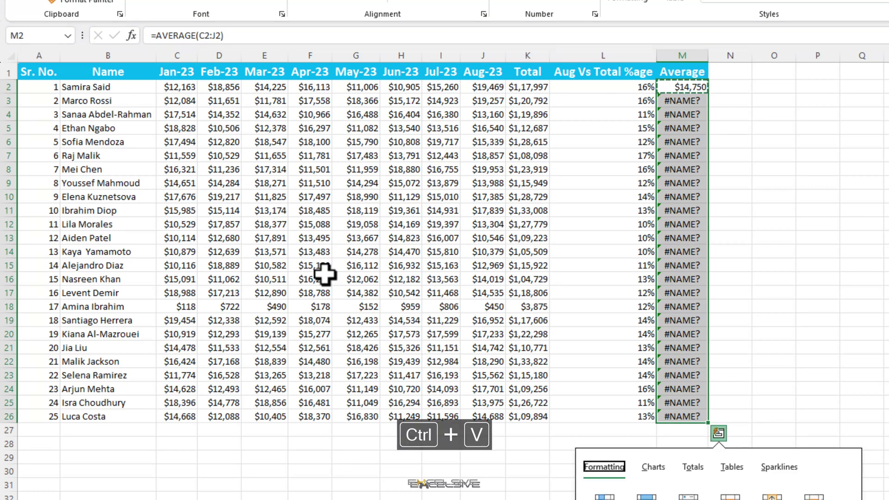
{"action": "key", "text": "ctrl+Up"}
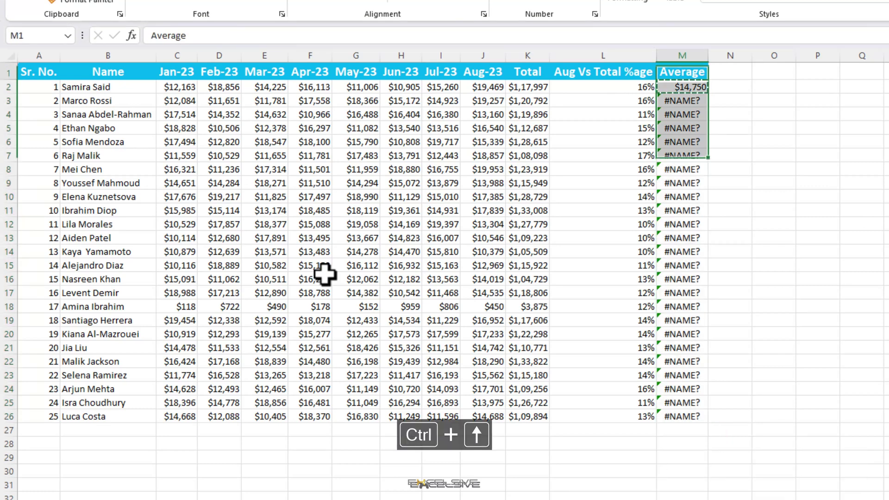
{"action": "key", "text": "Down"}
{"action": "key", "text": "ctrl+shift+Down"}
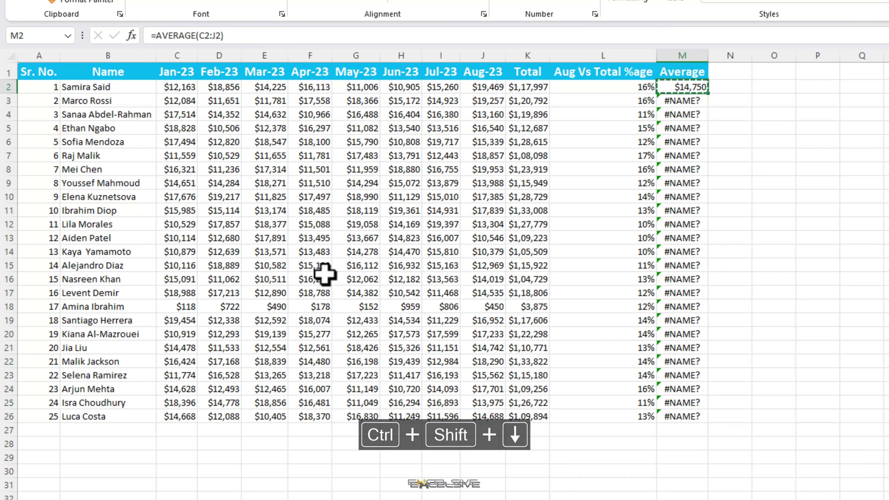
{"action": "key", "text": "ctrl+v"}
{"action": "key", "text": "ctrl+Up"}
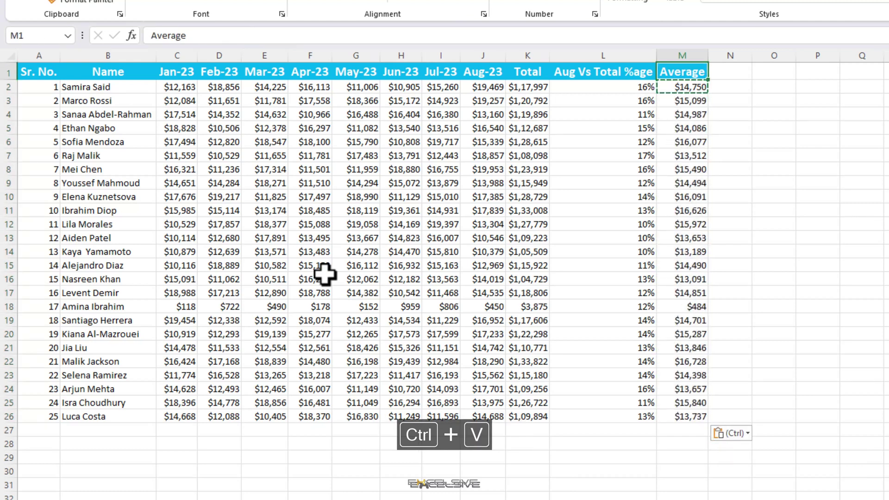
{"action": "key", "text": "Down"}
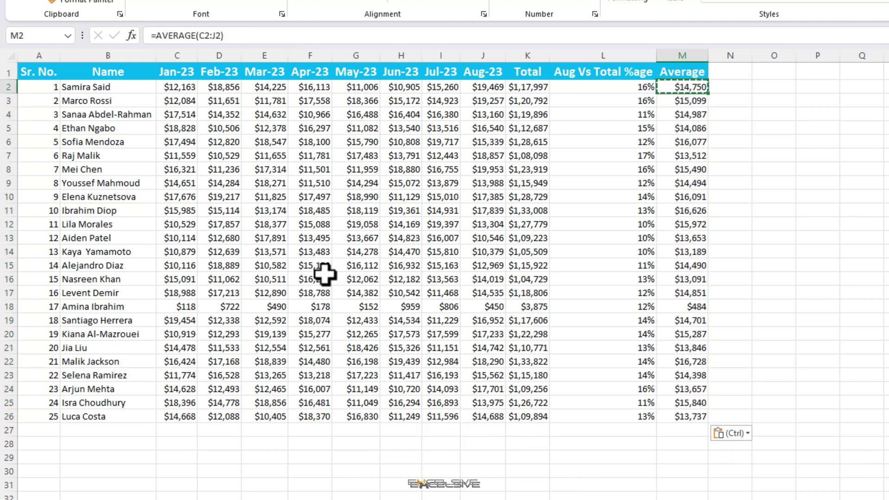
{"action": "key", "text": "Left"}
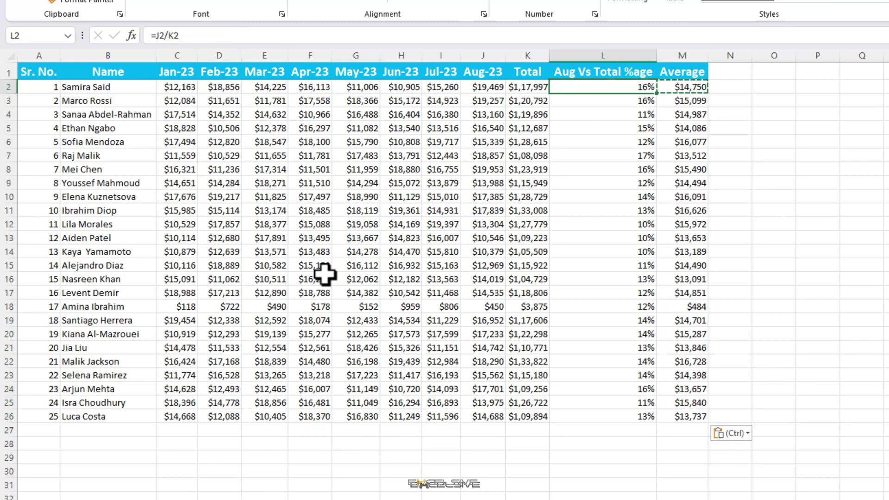
{"action": "key", "text": "Left"}
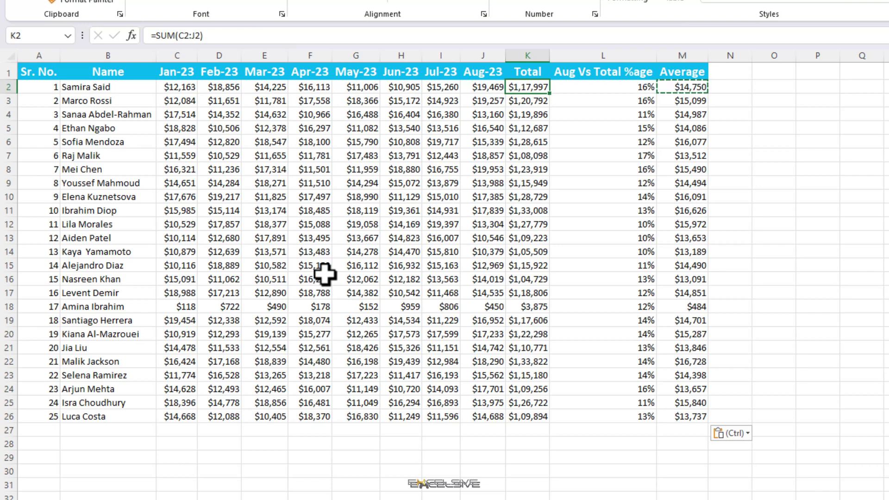
{"action": "key", "text": "Escape"}
{"action": "type", "text": "="}
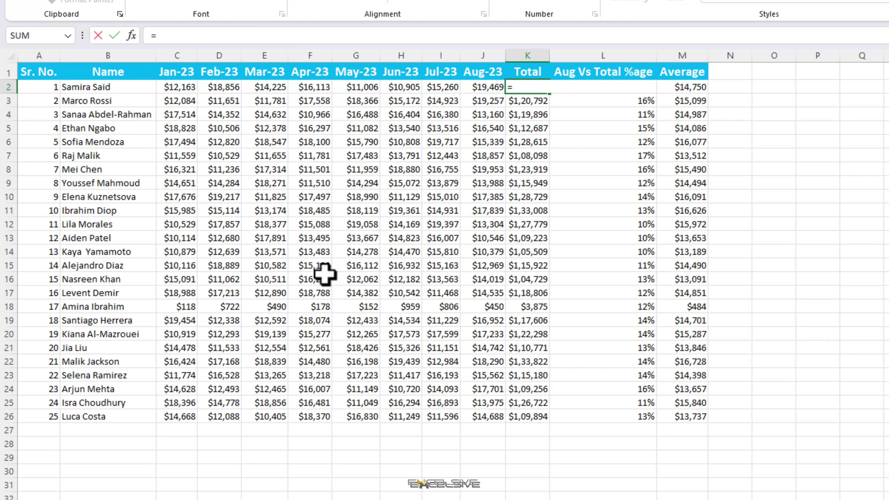
{"action": "type", "text": "t"}
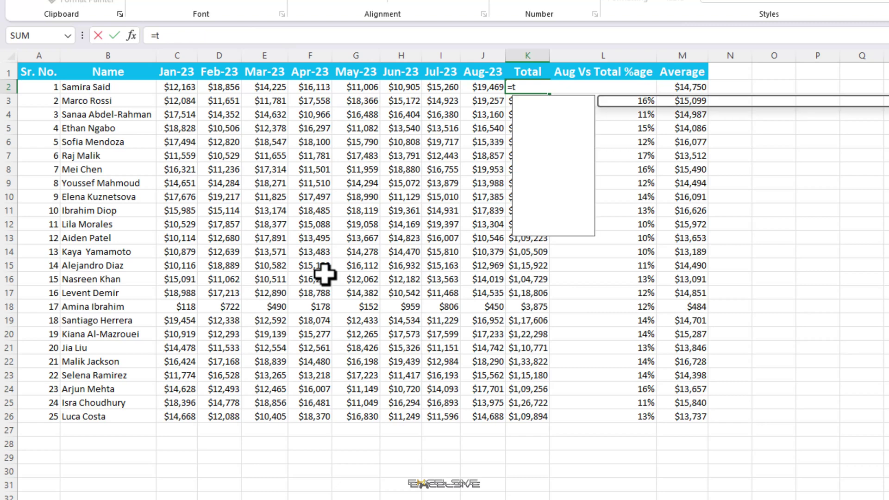
{"action": "type", "text": "otal"}
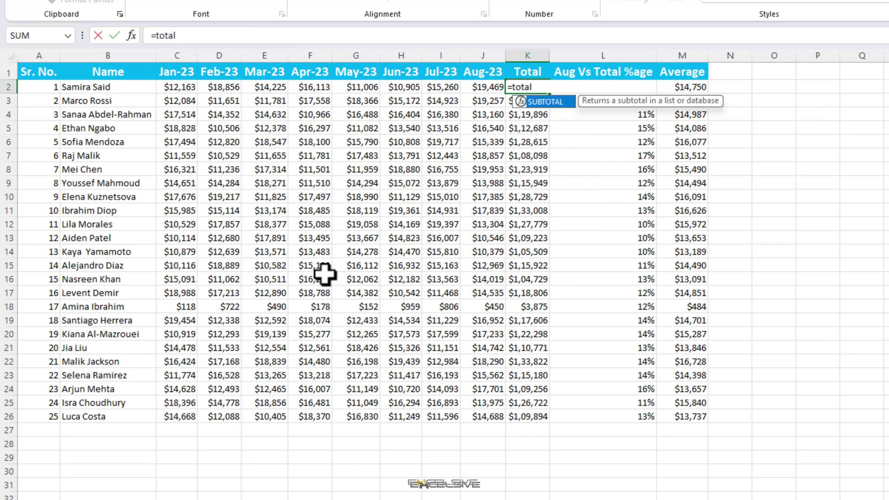
{"action": "key", "text": "Return"}
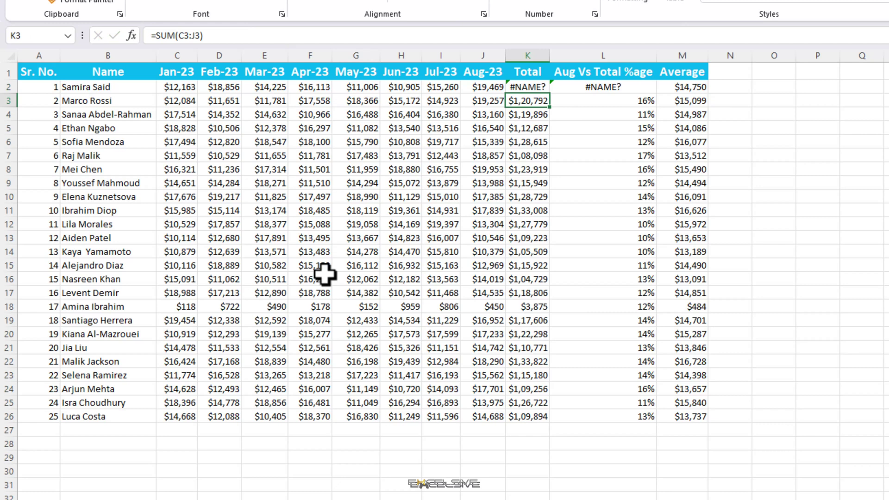
{"action": "key", "text": "Up"}
{"action": "key", "text": "ctrl+z"}
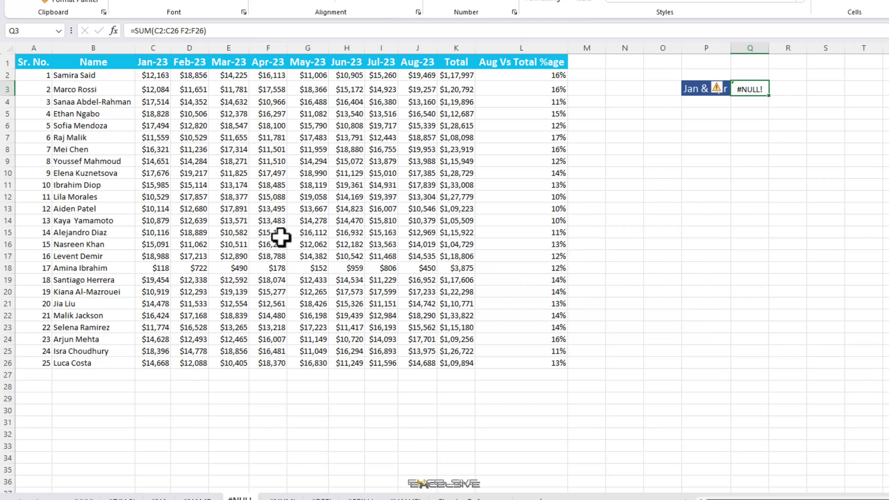
- Insert a comma between C2:C26 and F2:F26 in Q3's SUM, giving $7,17,557
{"action": "left_click", "coordinate": [524, 87]}
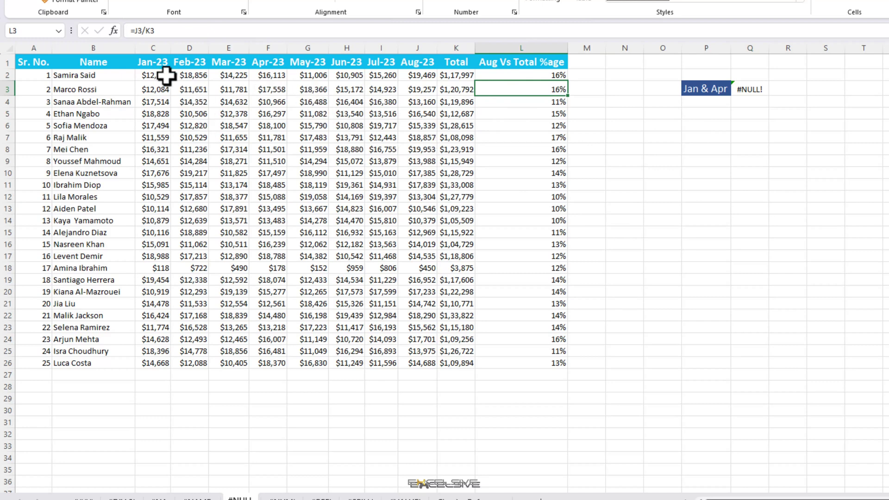
{"action": "left_click", "coordinate": [160, 61]}
{"action": "left_click", "coordinate": [268, 62]}
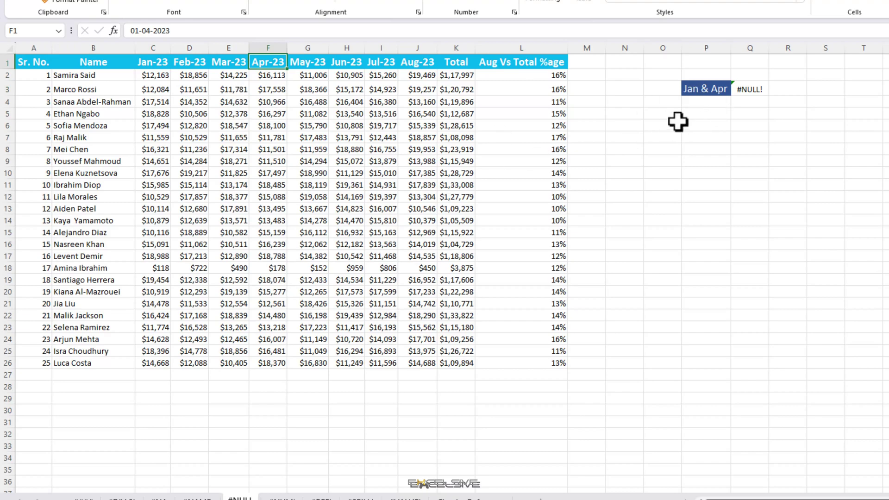
{"action": "left_click", "coordinate": [748, 89]}
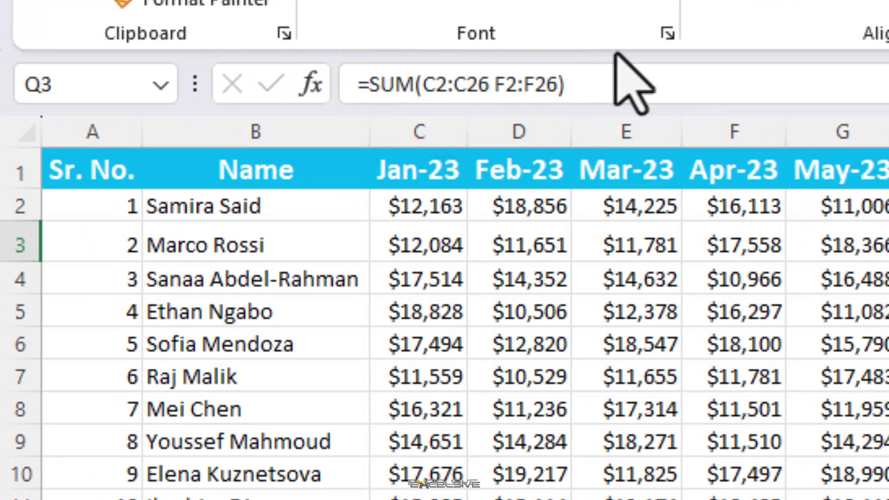
{"action": "left_click", "coordinate": [494, 86]}
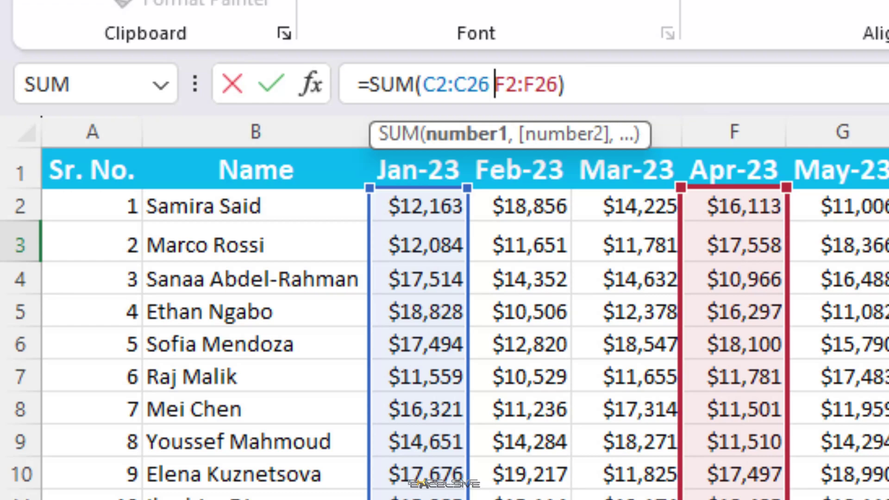
{"action": "type", "text": ","}
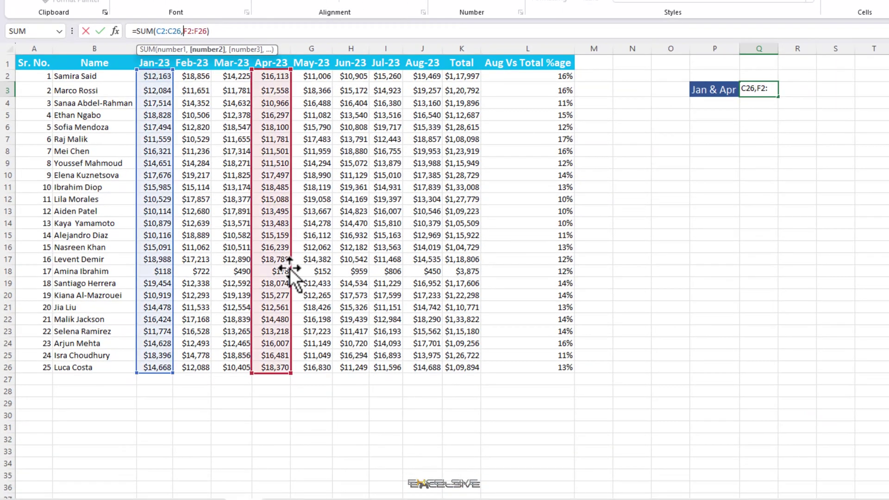
{"action": "key", "text": "Return"}
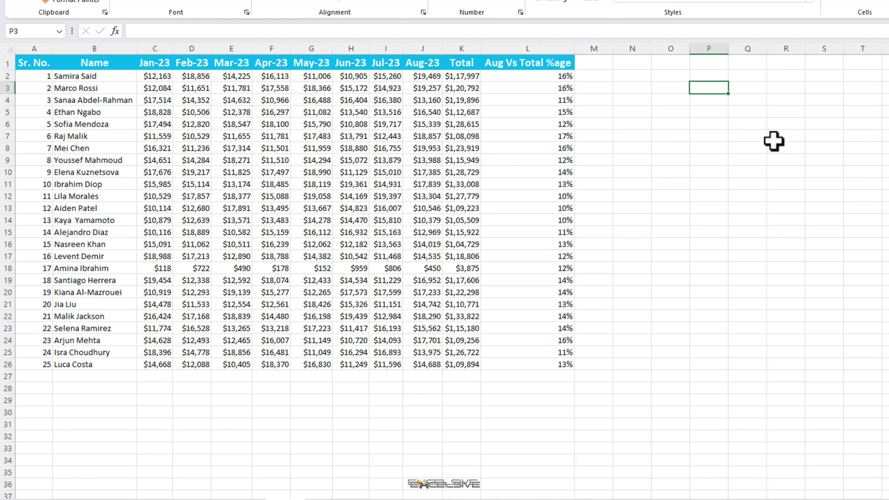
- Enter =K2^K3 to raise K2's total to the power of K3's, producing #NUM!
{"action": "type", "text": "="}
{"action": "left_click", "coordinate": [470, 76]}
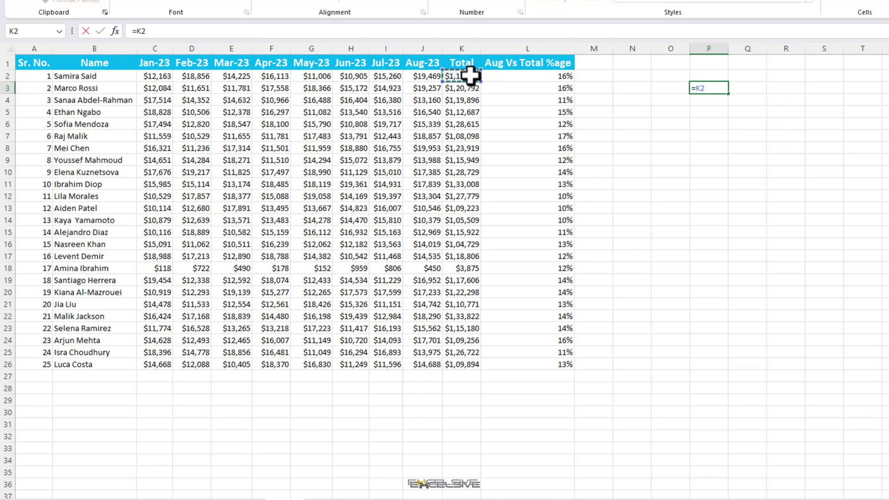
{"action": "type", "text": "^"}
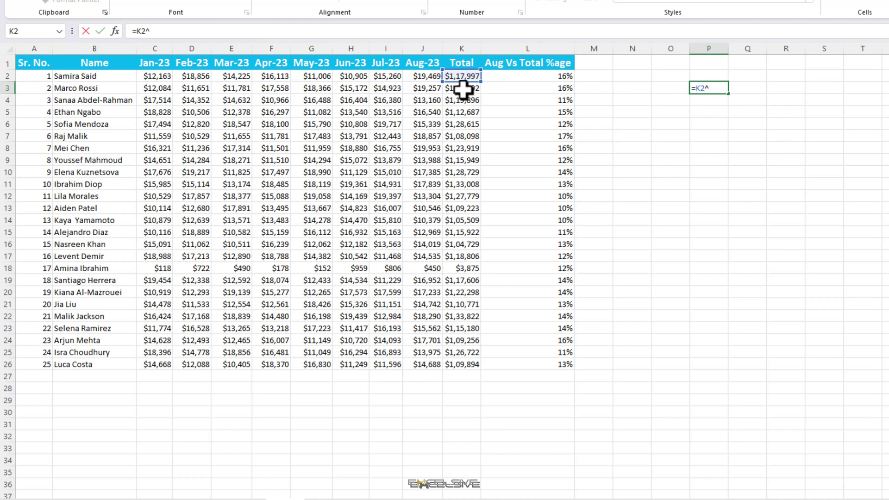
{"action": "left_click", "coordinate": [463, 89]}
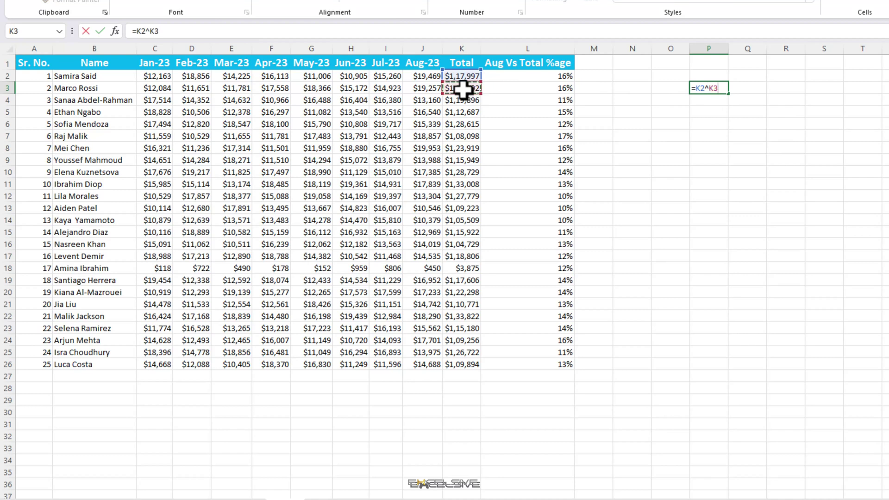
{"action": "key", "text": "Return"}
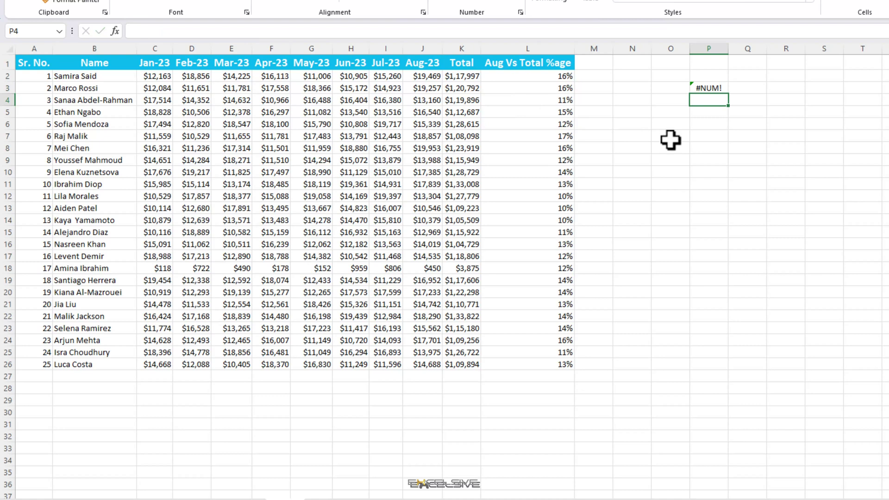
- Enter =SQRT(-100) in P4 and reselect it to show the #NUM! error
{"action": "type", "text": "=sq"}
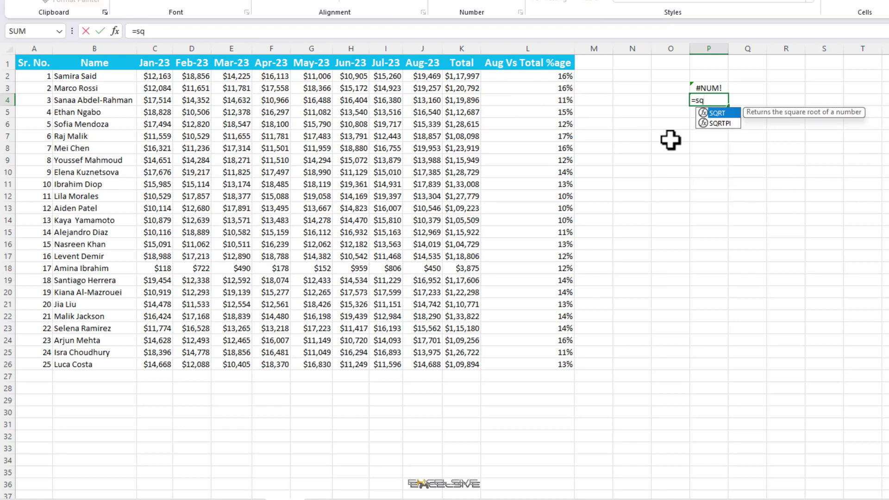
{"action": "type", "text": "rt"}
{"action": "key", "text": "Tab"}
{"action": "type", "text": "-1"}
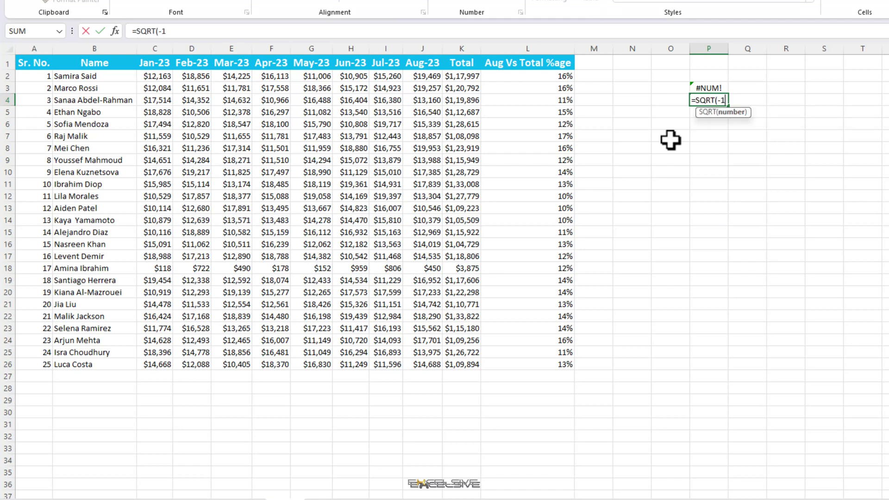
{"action": "type", "text": "00"}
{"action": "key", "text": "Return"}
{"action": "key", "text": "Up"}
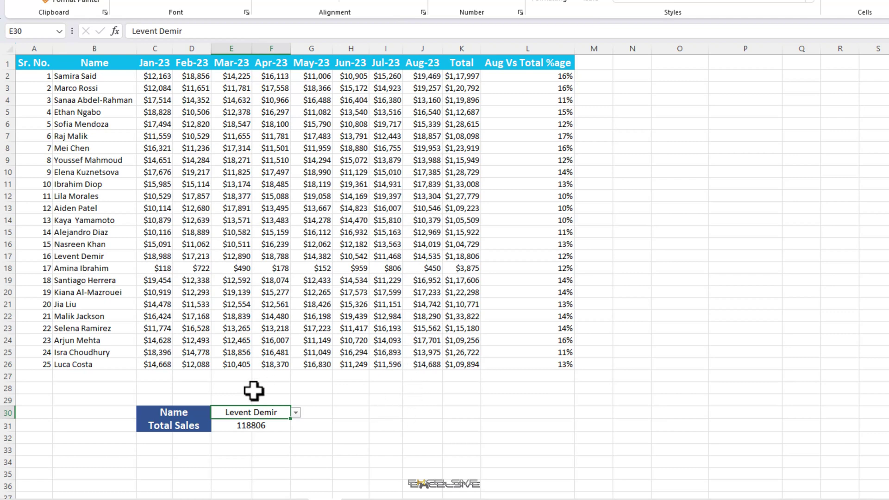
- Inspect the Total Sales VLOOKUP in E31 and pick a different employee from E30's list
{"action": "left_click", "coordinate": [270, 427]}
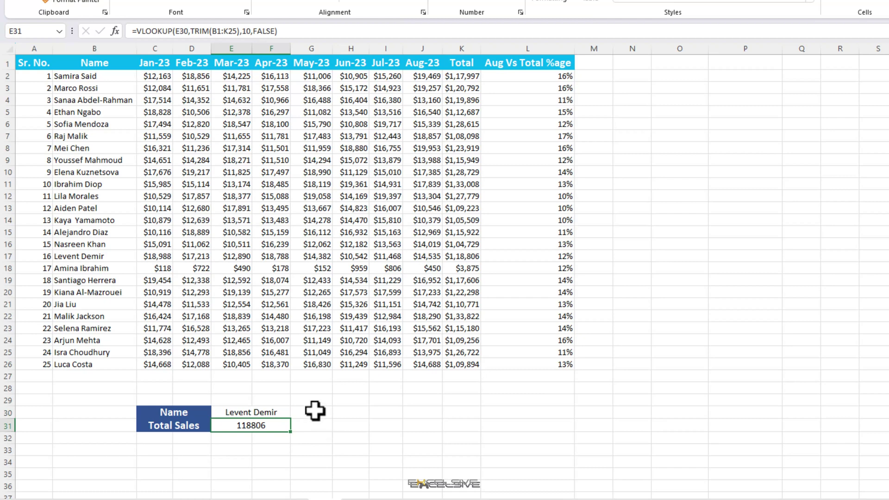
{"action": "left_click", "coordinate": [278, 412]}
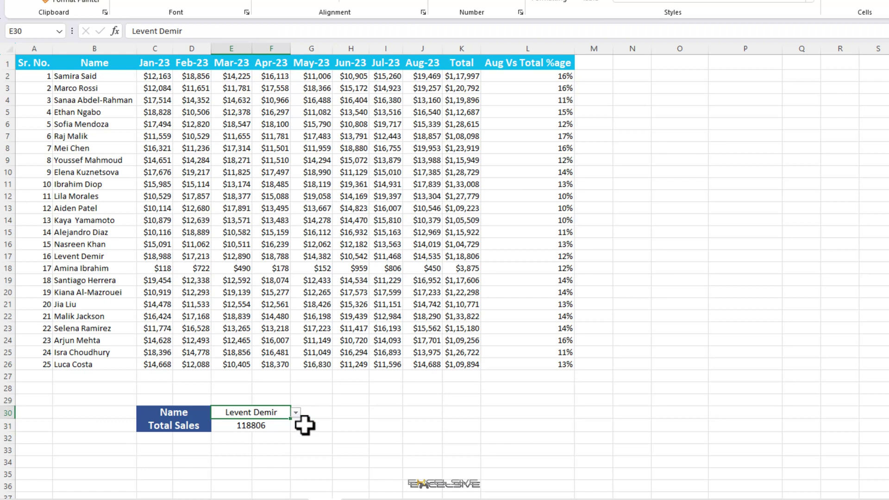
{"action": "left_click", "coordinate": [274, 424]}
{"action": "left_click", "coordinate": [278, 410]}
{"action": "left_click", "coordinate": [295, 413]}
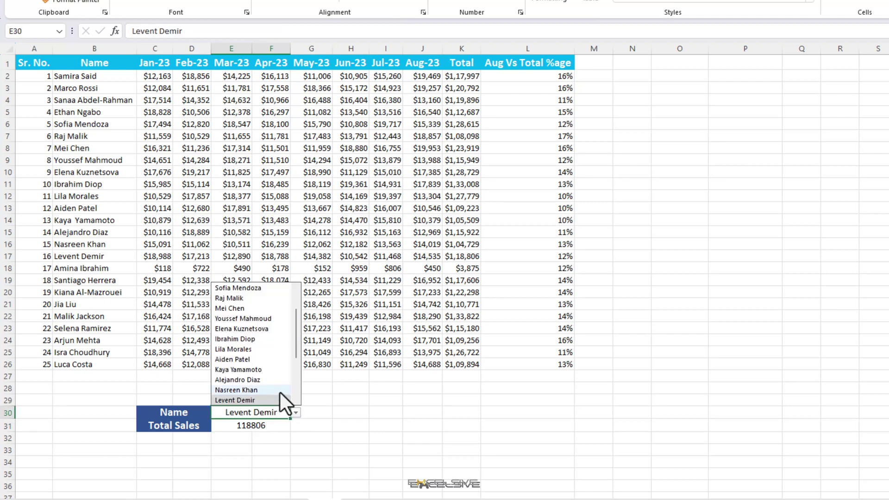
{"action": "left_click", "coordinate": [282, 421]}
- Delete the Name row to produce #REF!, inspect the broken formula, then undo the deletion
{"action": "key", "text": "ctrl+minus"}
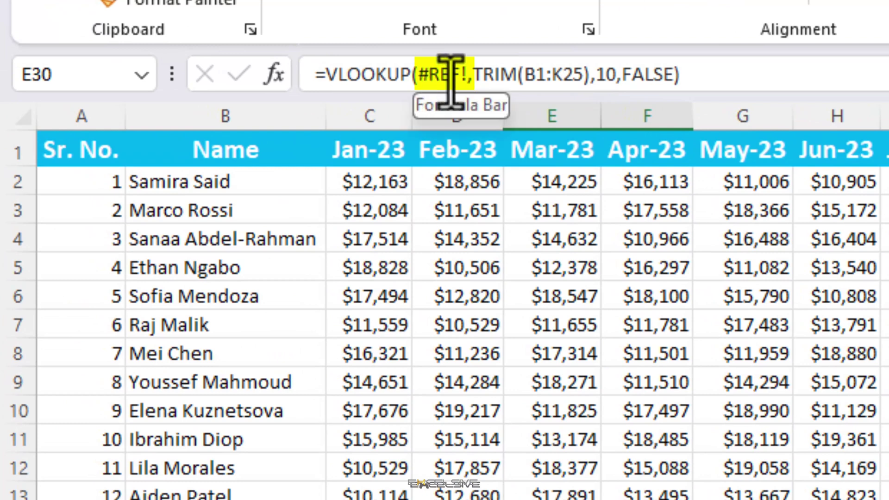
{"action": "left_click", "coordinate": [444, 74]}
{"action": "left_click_drag", "start_coordinate": [445, 74], "coordinate": [418, 74]}
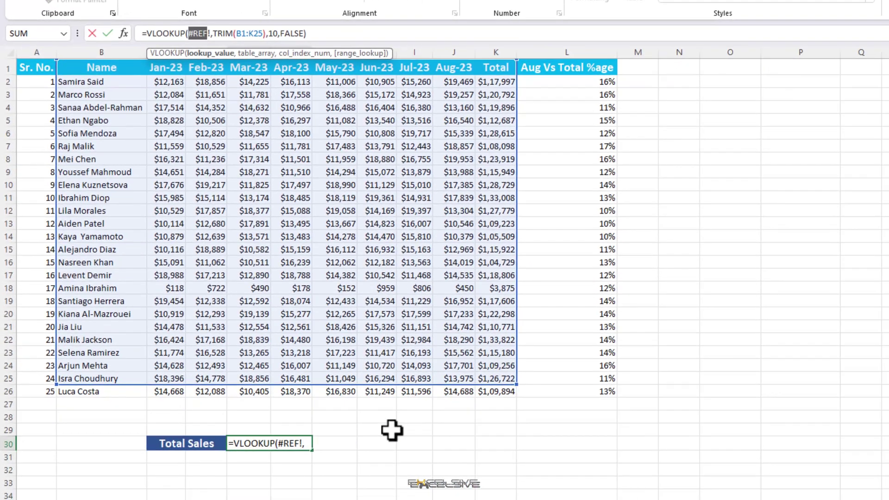
{"action": "key", "text": "Escape"}
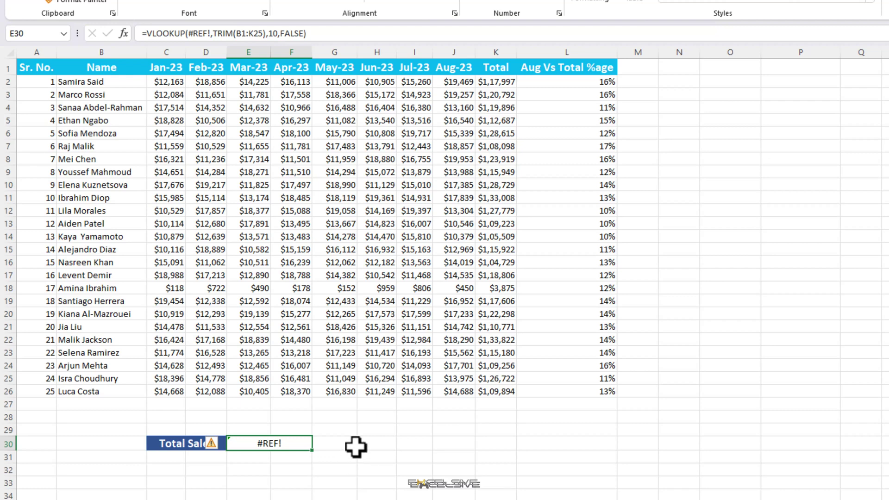
{"action": "key", "text": "ctrl+z"}
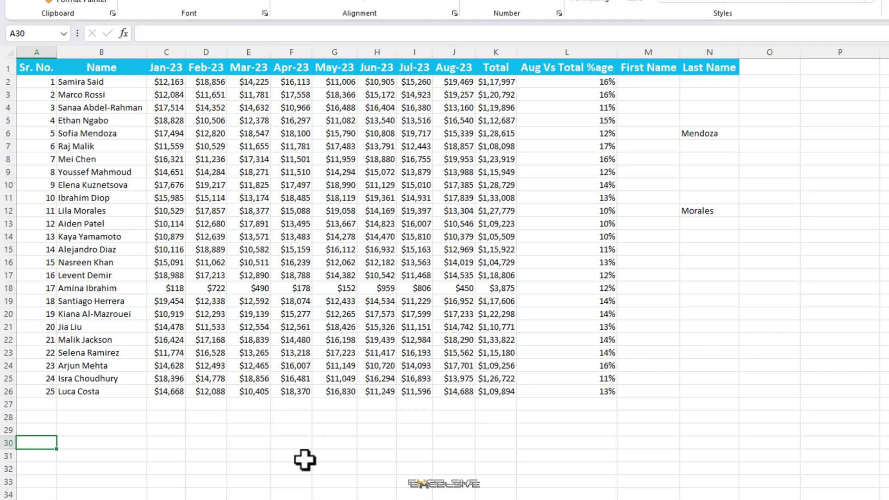
- Enter =TEXTSPLIT(B2," ") in M2 to split the first employee's name
{"action": "left_click", "coordinate": [463, 277]}
{"action": "left_click", "coordinate": [648, 82]}
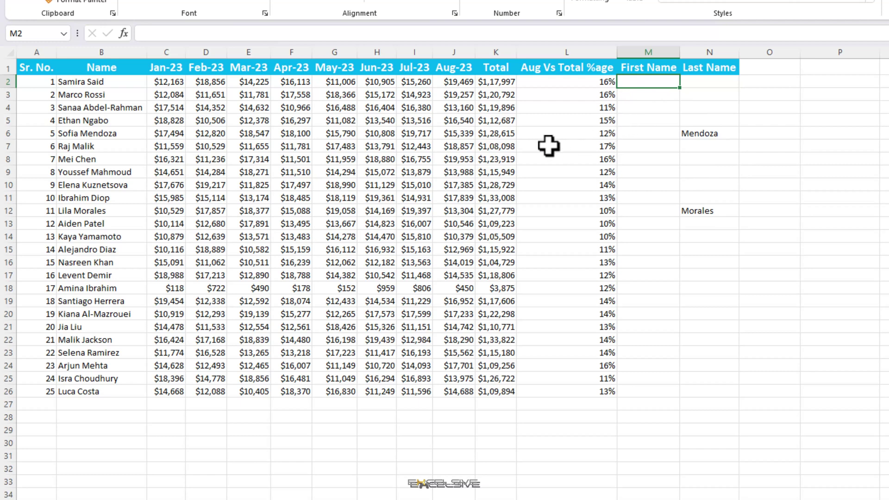
{"action": "type", "text": "=text"}
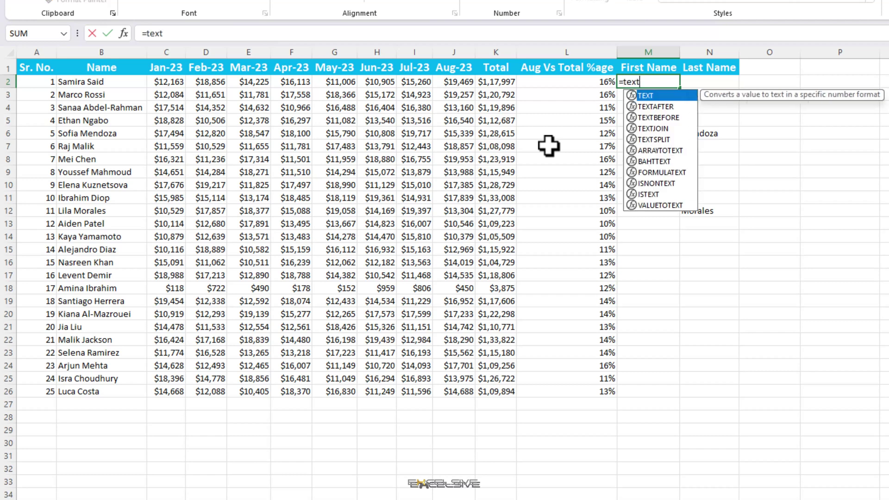
{"action": "key", "text": "Down"}
{"action": "key", "text": "Down"}
{"action": "key", "text": "Down"}
{"action": "key", "text": "Down"}
{"action": "key", "text": "Tab"}
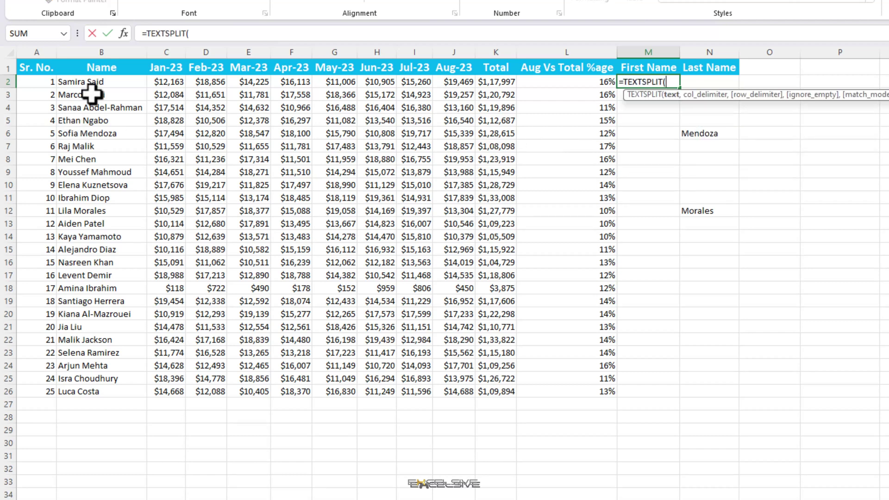
{"action": "left_click", "coordinate": [100, 82]}
{"action": "type", "text": ","}
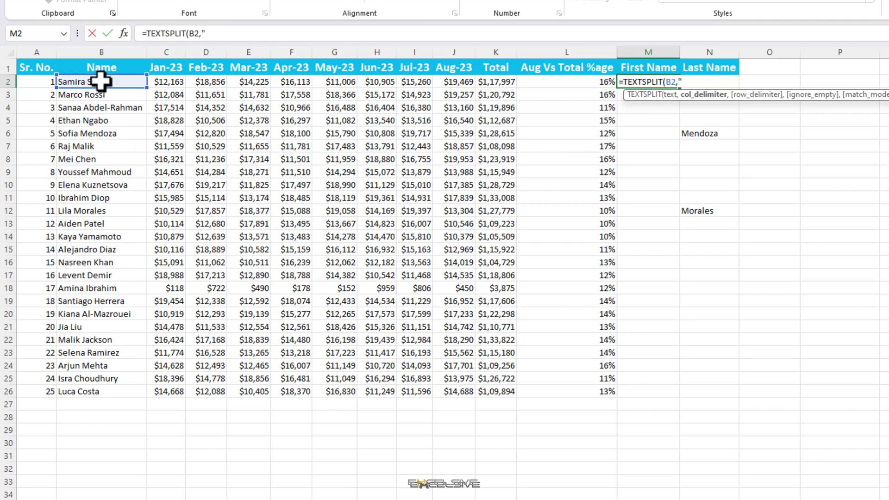
{"action": "type", "text": "\" \")"}
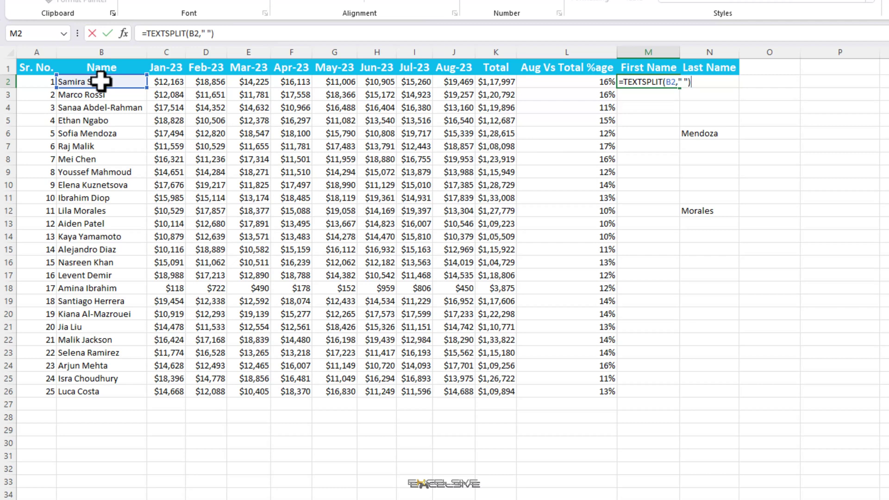
{"action": "key", "text": "Return"}
{"action": "key", "text": "Up"}
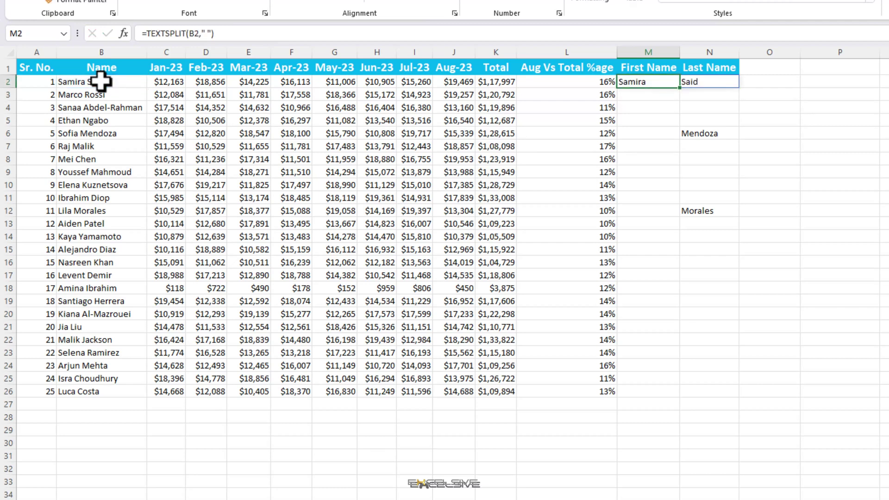
- Copy the TEXTSPLIT formula down First Name cells M2:M26
{"action": "key", "text": "ctrl+c"}
{"action": "key", "text": "Left"}
{"action": "key", "text": "ctrl+Down"}
{"action": "key", "text": "Right"}
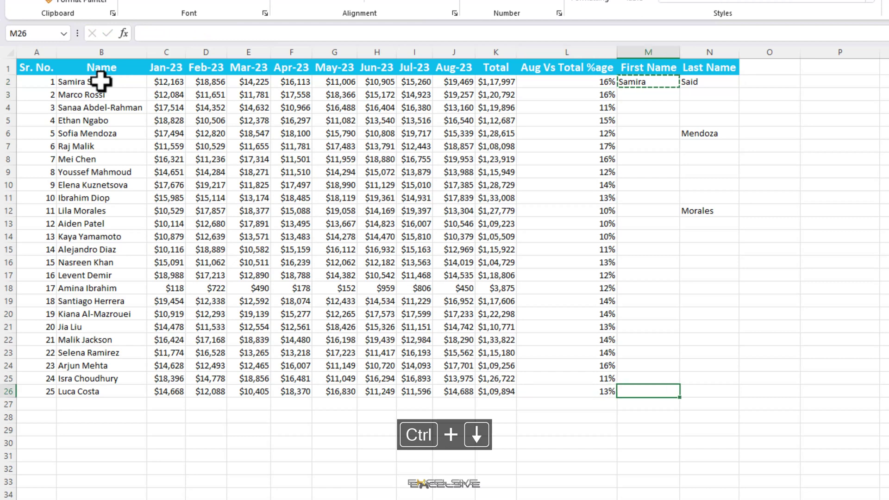
{"action": "key", "text": "ctrl+shift+Up"}
{"action": "key", "text": "ctrl+v"}
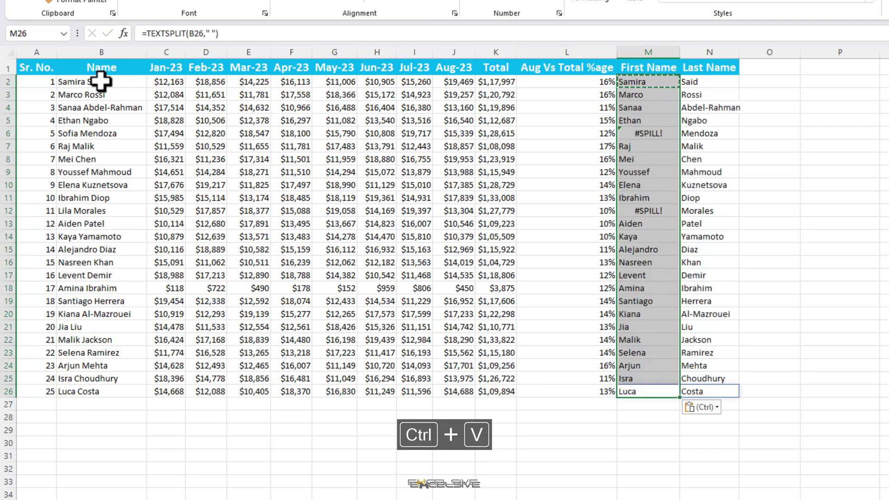
- Review the split results and the leftover values blocking rows 6 and 12
{"action": "left_click", "coordinate": [672, 327]}
{"action": "left_click", "coordinate": [713, 136]}
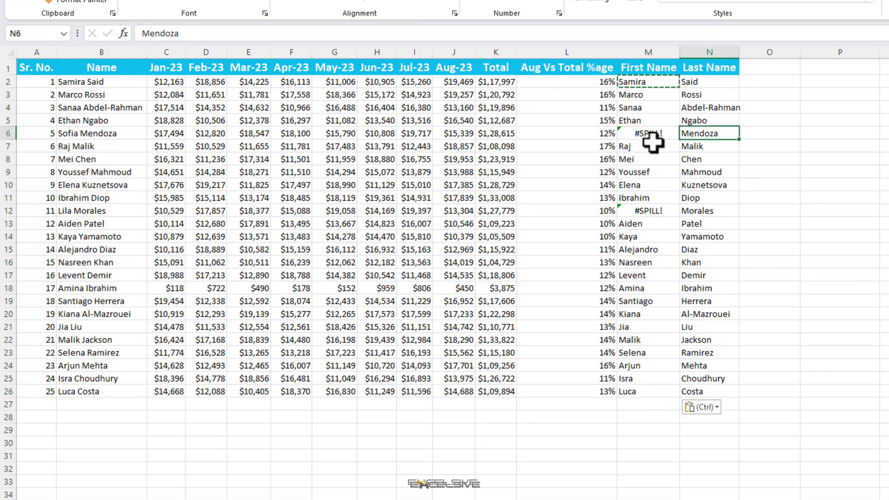
{"action": "left_click", "coordinate": [706, 211]}
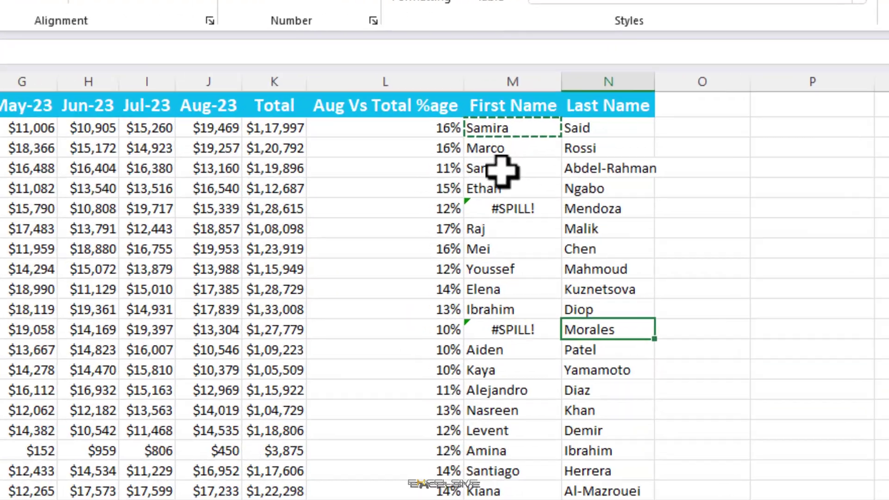
{"action": "left_click", "coordinate": [641, 110]}
{"action": "left_click", "coordinate": [362, 200]}
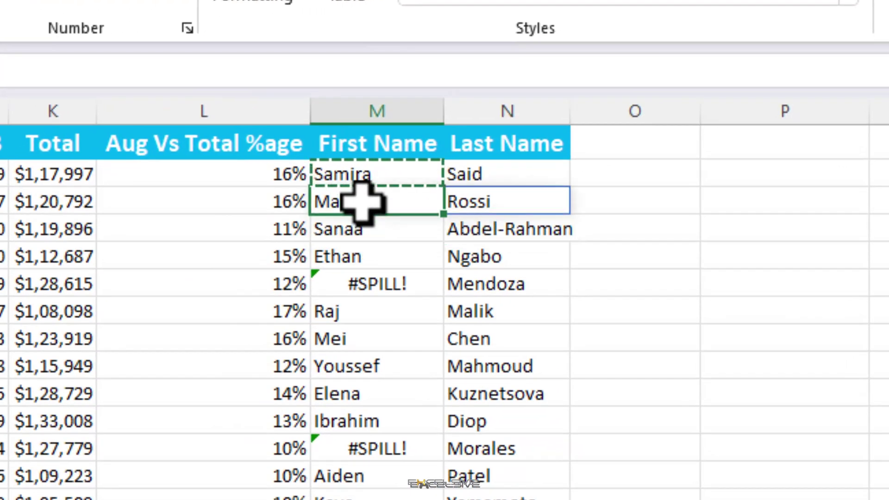
{"action": "left_click", "coordinate": [354, 230]}
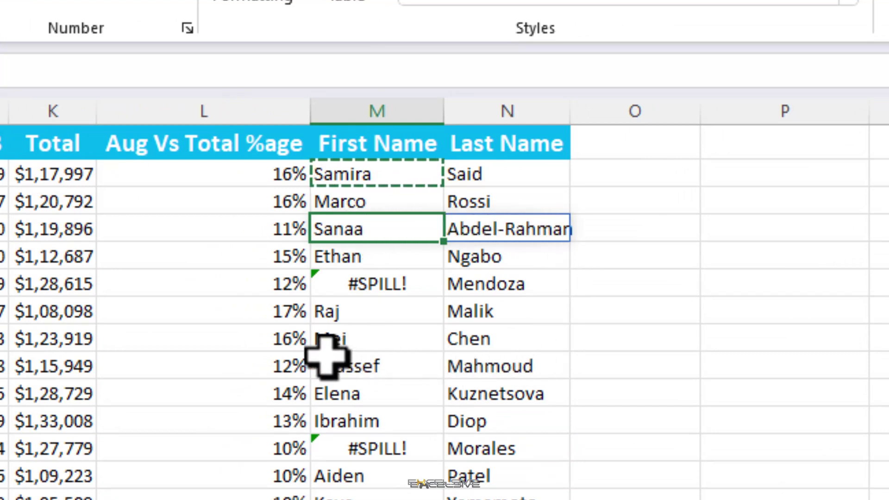
{"action": "left_click", "coordinate": [322, 341]}
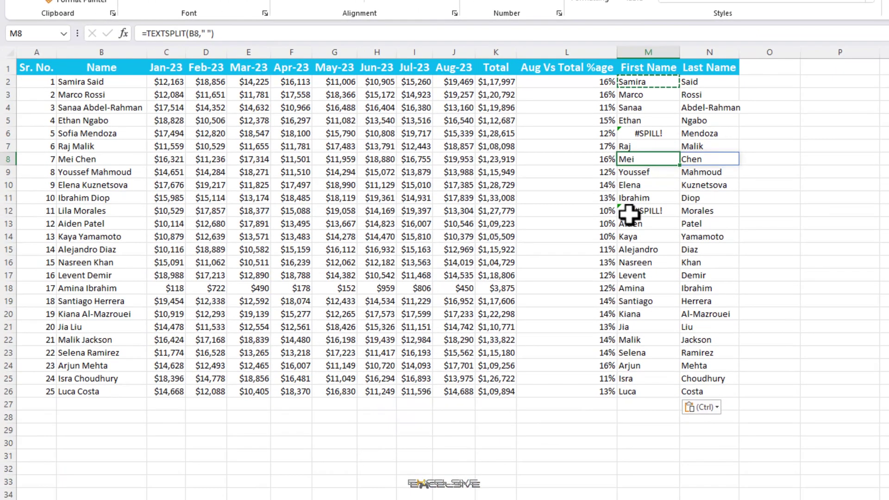
{"action": "left_click", "coordinate": [718, 185]}
- Clear the leftover values in N6 and N12 so those rows spill
{"action": "left_click", "coordinate": [710, 137]}
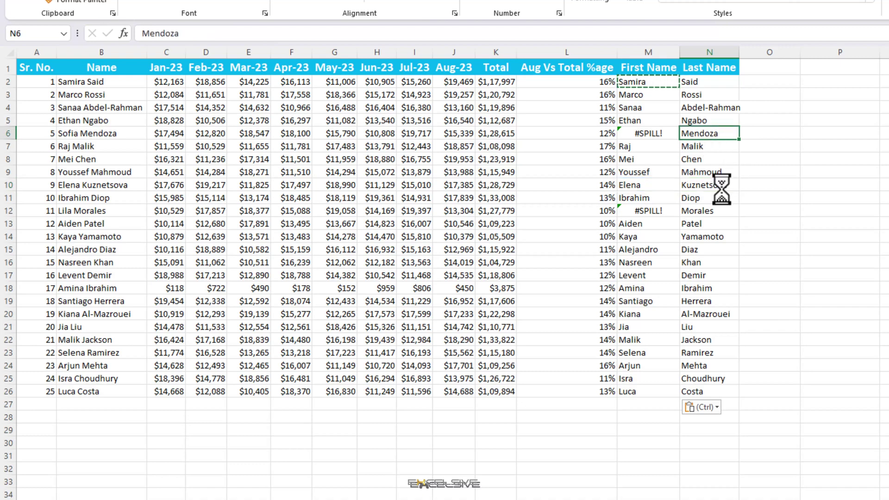
{"action": "key", "text": "Delete"}
{"action": "left_click", "coordinate": [706, 212]}
{"action": "key", "text": "Delete"}
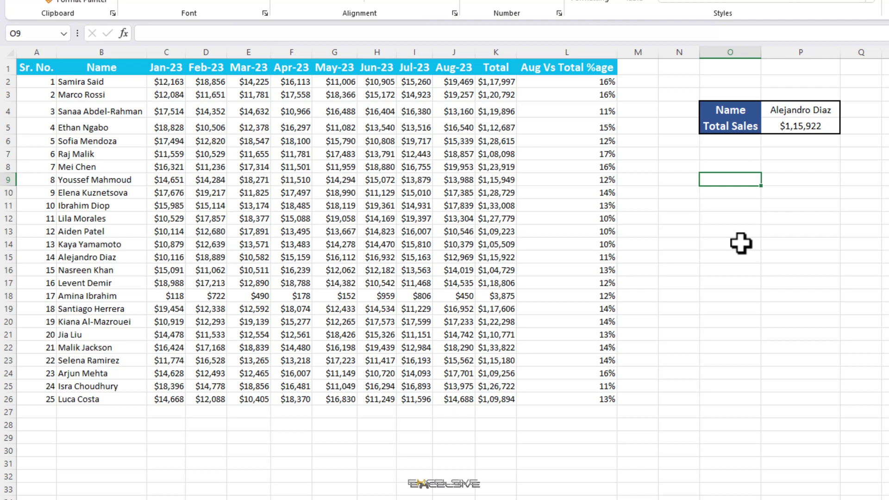
- Enter =K2+K3+K4 in O9 to add the first three employees' totals
{"action": "type", "text": "="}
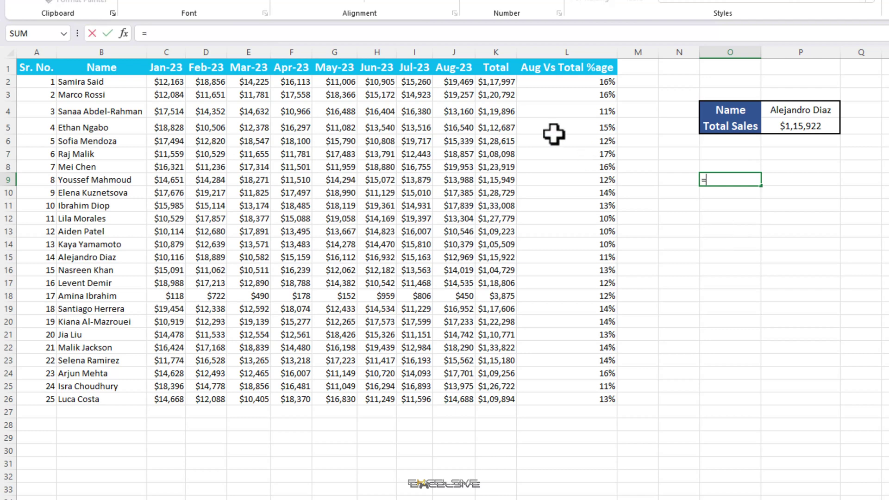
{"action": "left_click", "coordinate": [494, 83]}
{"action": "type", "text": "+"}
{"action": "left_click", "coordinate": [494, 95]}
{"action": "type", "text": "+"}
{"action": "left_click", "coordinate": [497, 114]}
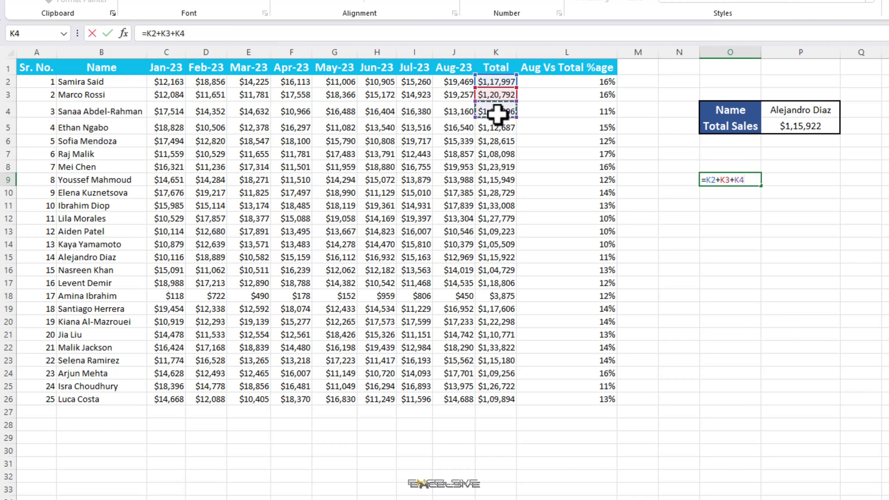
{"action": "key", "text": "Return"}
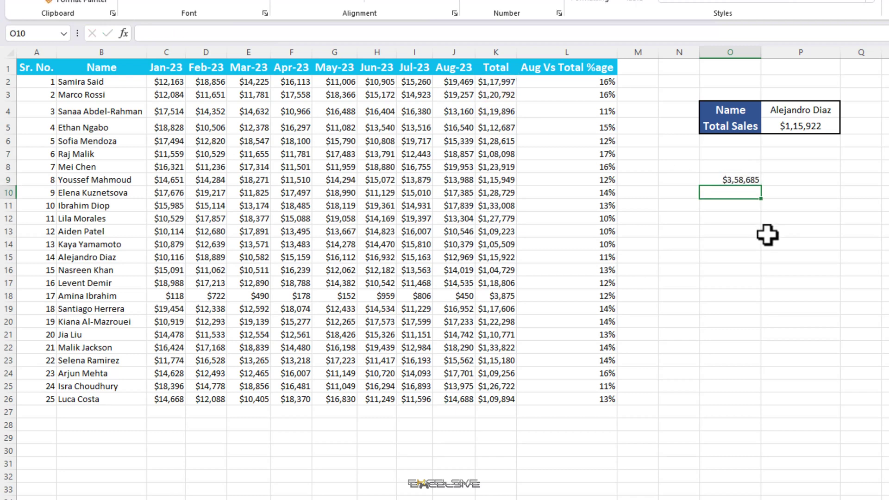
- Enter =SUM(K2:K4) in O10, returning $3,58,685, then select K3
{"action": "type", "text": "=SUM("}
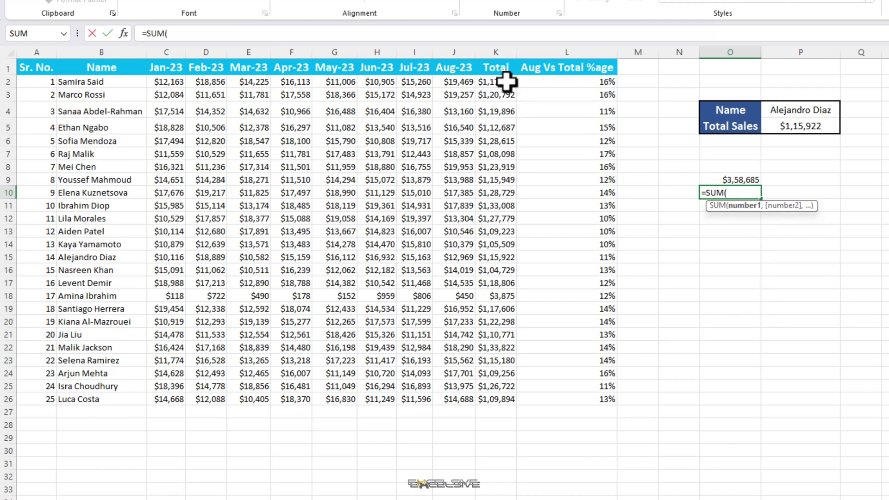
{"action": "left_click_drag", "start_coordinate": [504, 83], "coordinate": [506, 109]}
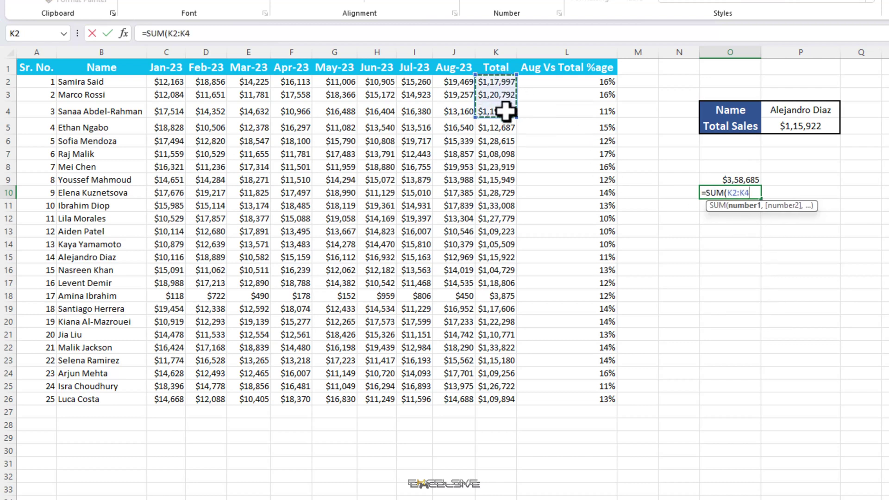
{"action": "key", "text": "Return"}
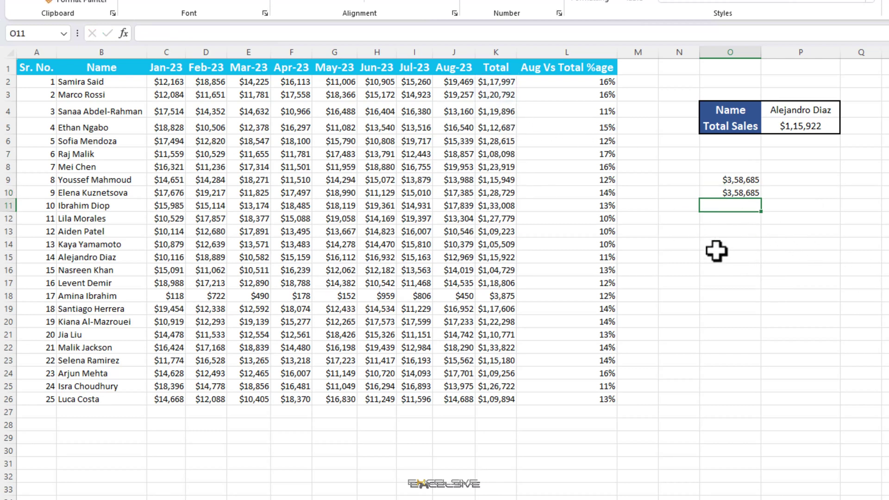
{"action": "left_click", "coordinate": [509, 95]}
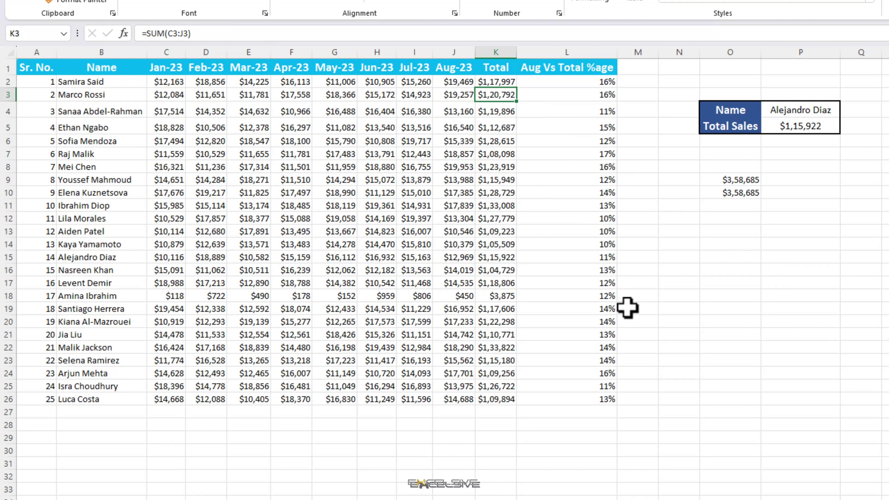
- Clear K3 and compare O9's #VALUE! addition with O10's SUM of $2,37,893
{"action": "key", "text": "BackSpace"}
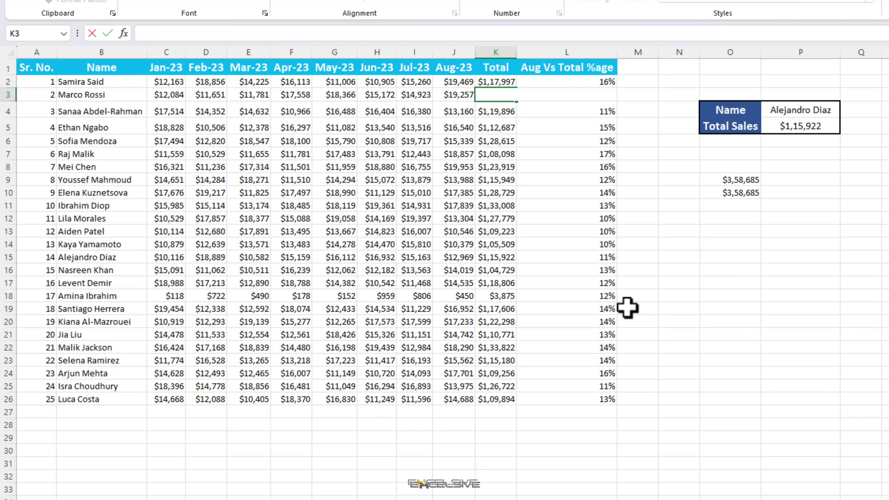
{"action": "key", "text": "Return"}
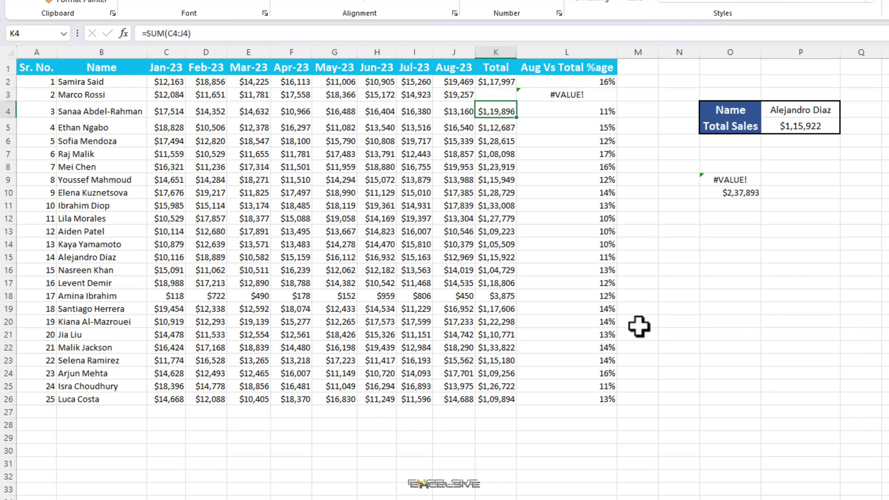
{"action": "left_click", "coordinate": [750, 181]}
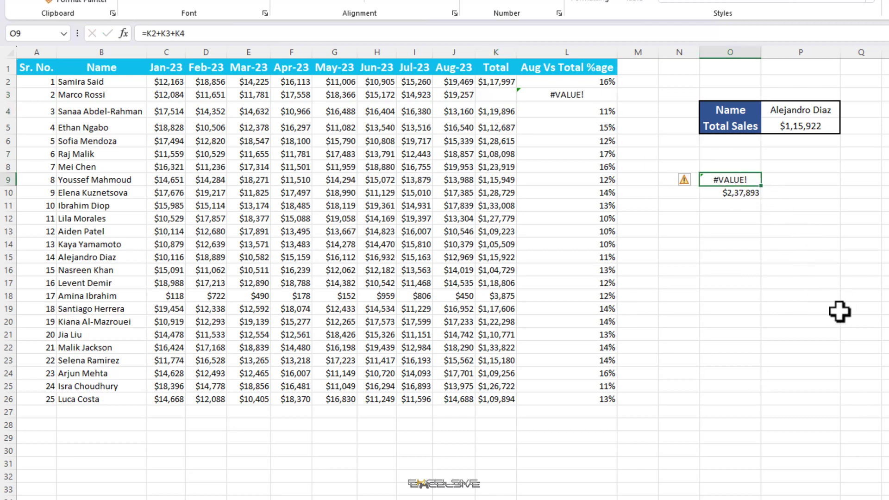
{"action": "left_click", "coordinate": [743, 194]}
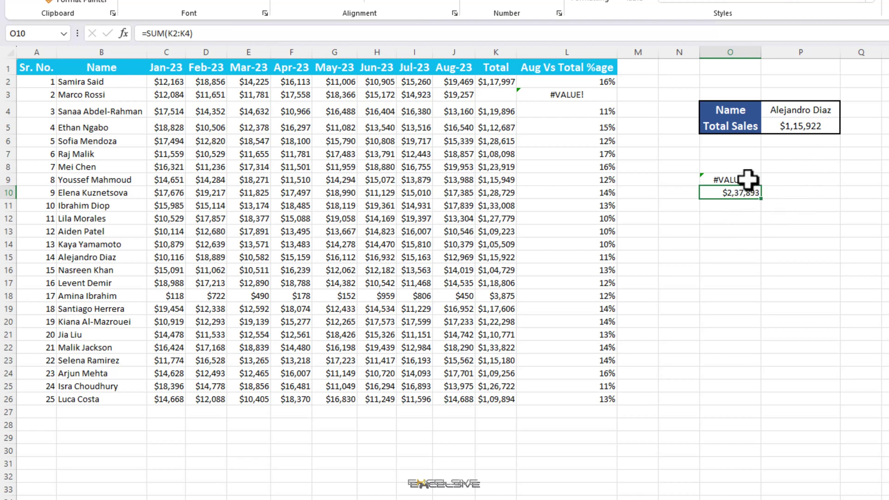
{"action": "left_click", "coordinate": [748, 179]}
- Change P5's VLOOKUP column index to -10 to show #VALUE!, then undo it
{"action": "left_click", "coordinate": [808, 130]}
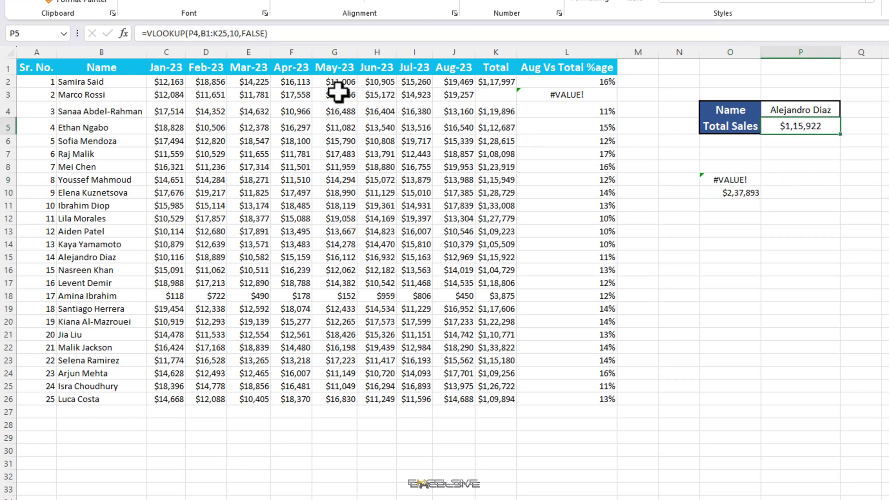
{"action": "left_click", "coordinate": [238, 33]}
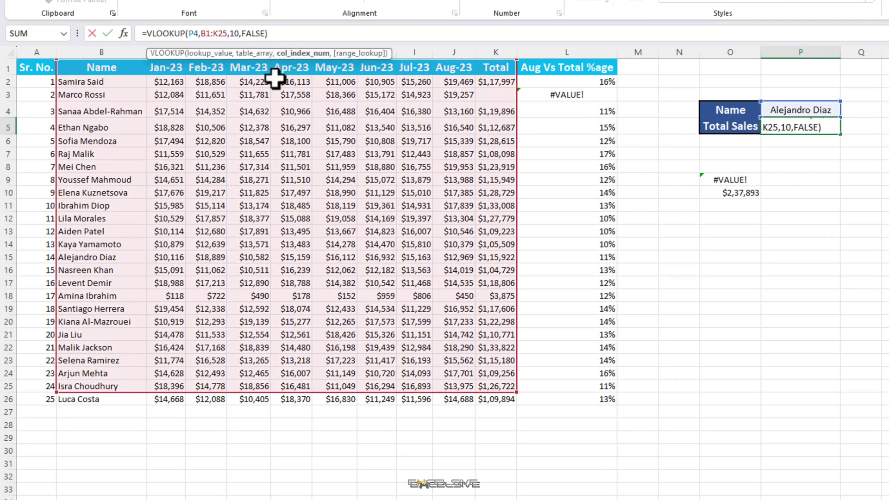
{"action": "type", "text": "-"}
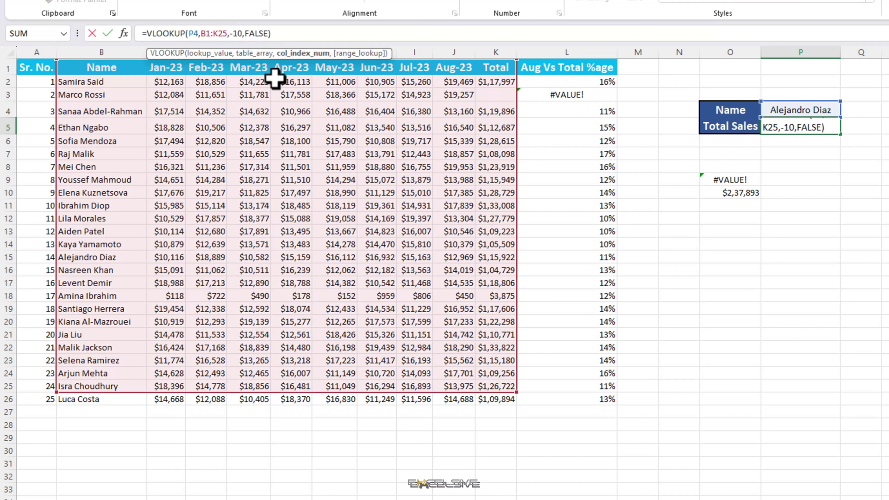
{"action": "key", "text": "Return"}
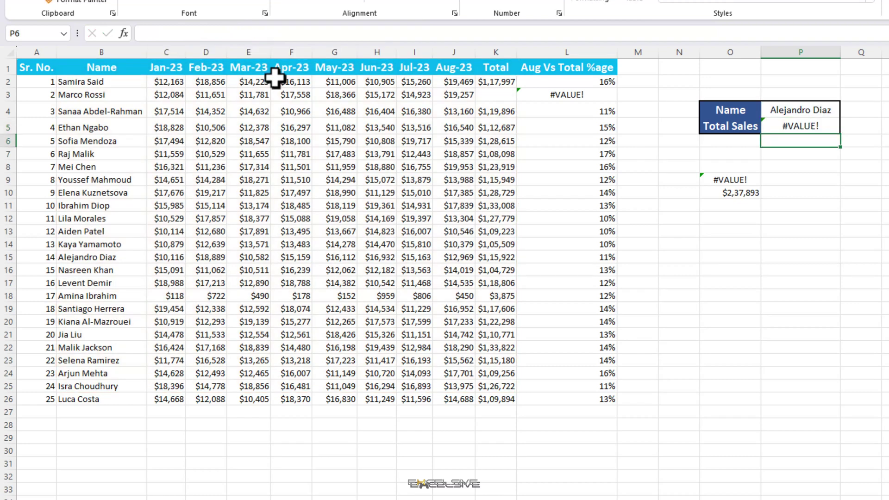
{"action": "left_click", "coordinate": [824, 127]}
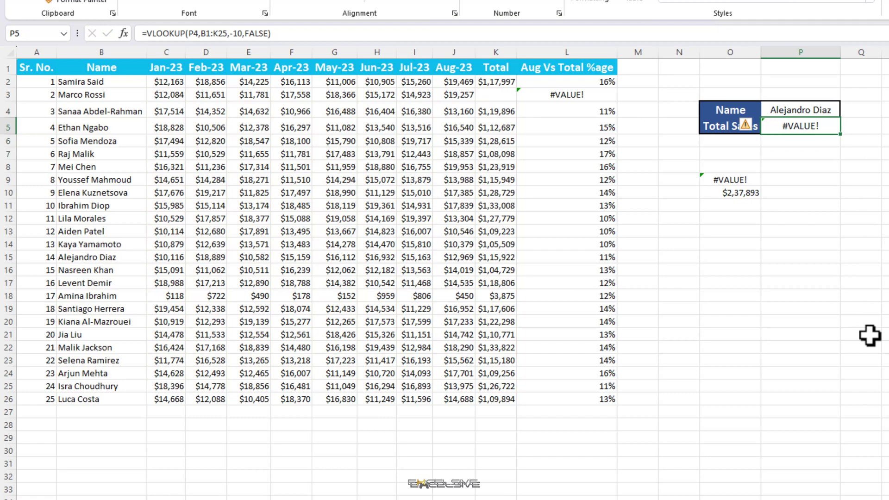
{"action": "key", "text": "ctrl+z"}
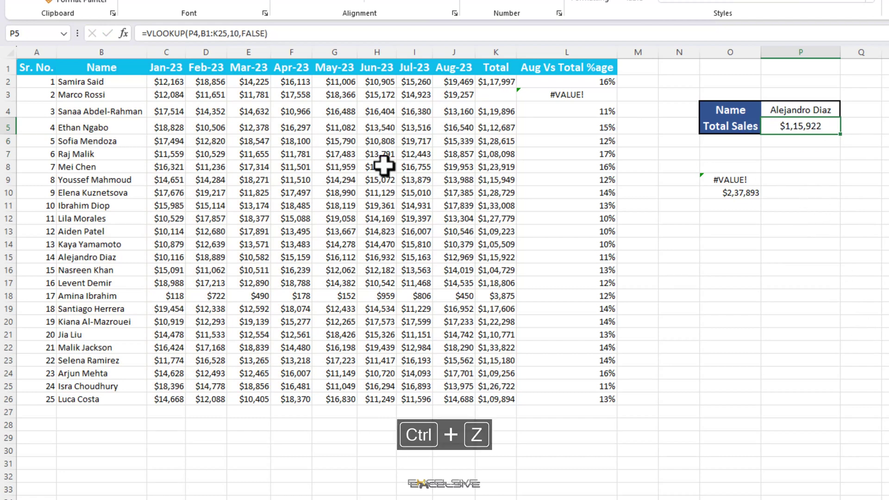
- Remove P5's VLOOKUP column index to show #VALUE!, then restore the 10
{"action": "left_click", "coordinate": [238, 34]}
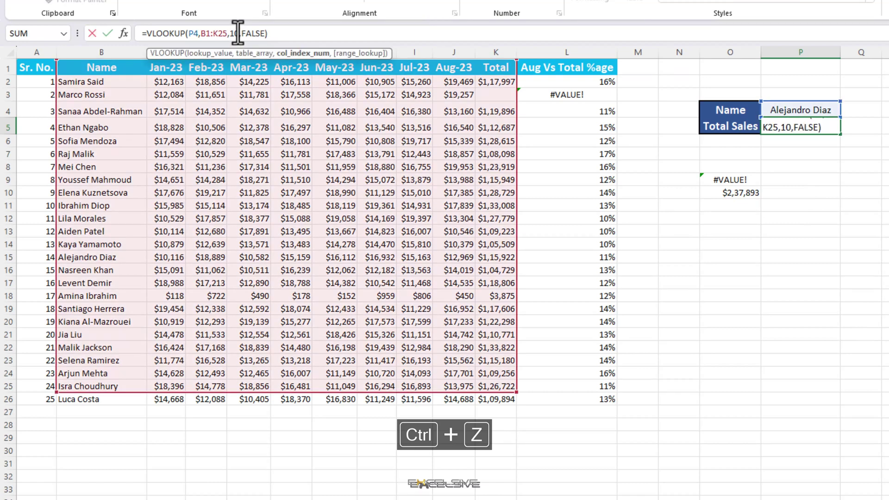
{"action": "key", "text": "BackSpace"}
{"action": "key", "text": "BackSpace"}
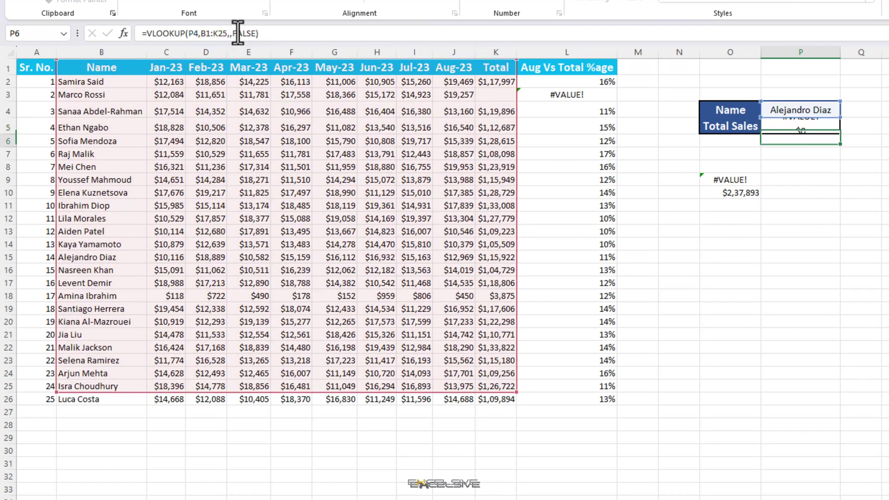
{"action": "key", "text": "Return"}
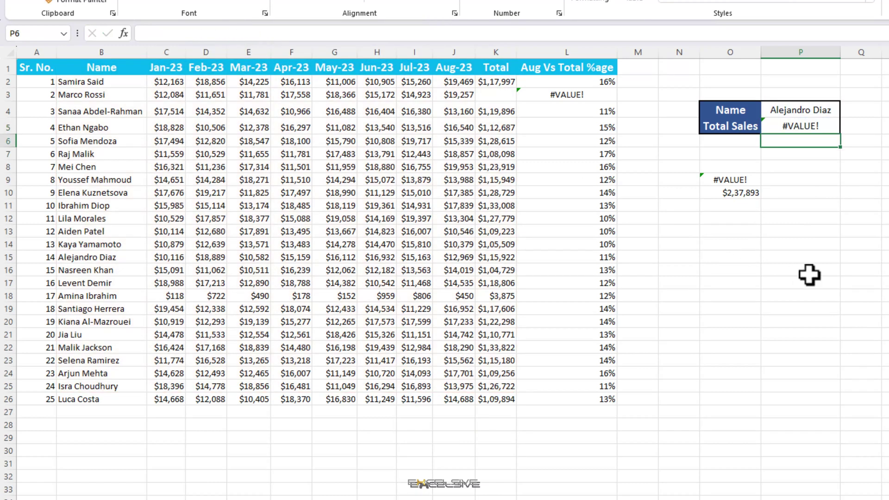
{"action": "left_click", "coordinate": [826, 128]}
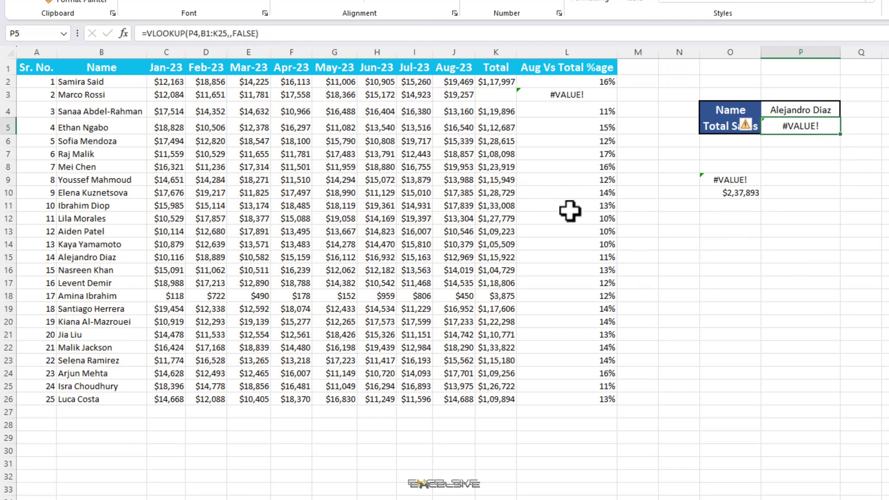
{"action": "key", "text": "ctrl+z"}
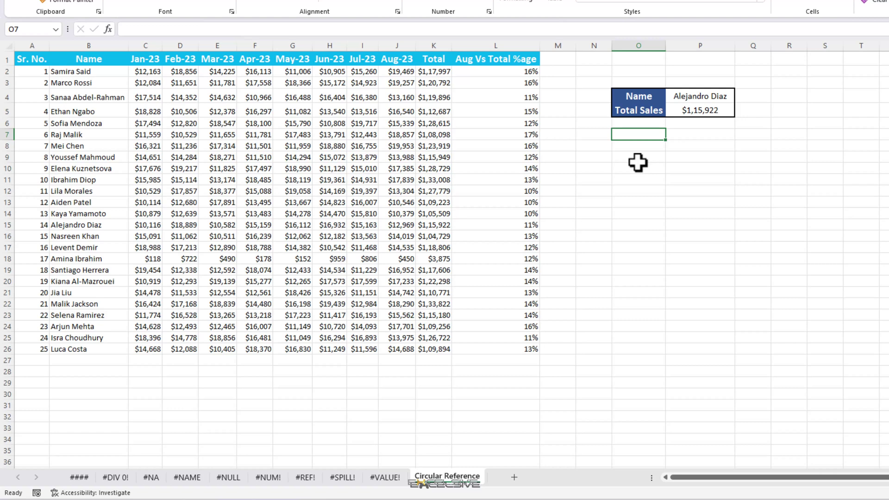
- Enter =K2+K3+O7 in O7 and acknowledge the circular-reference warning
{"action": "type", "text": "="}
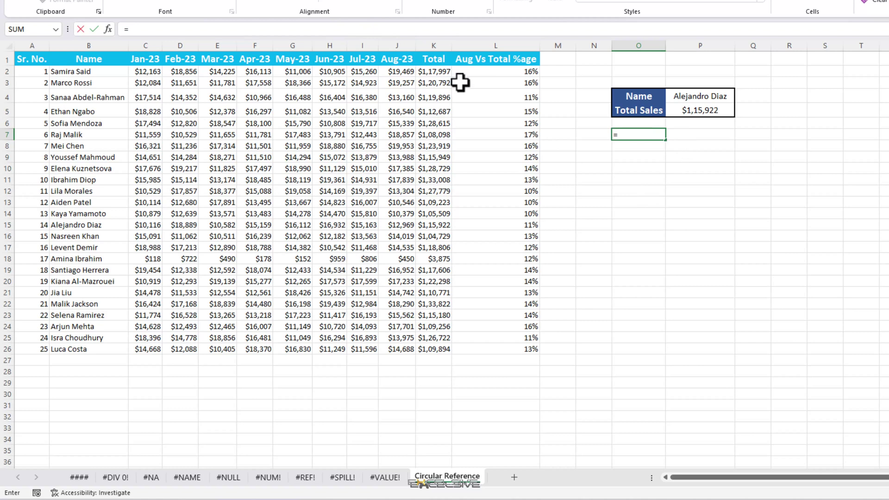
{"action": "left_click", "coordinate": [438, 72]}
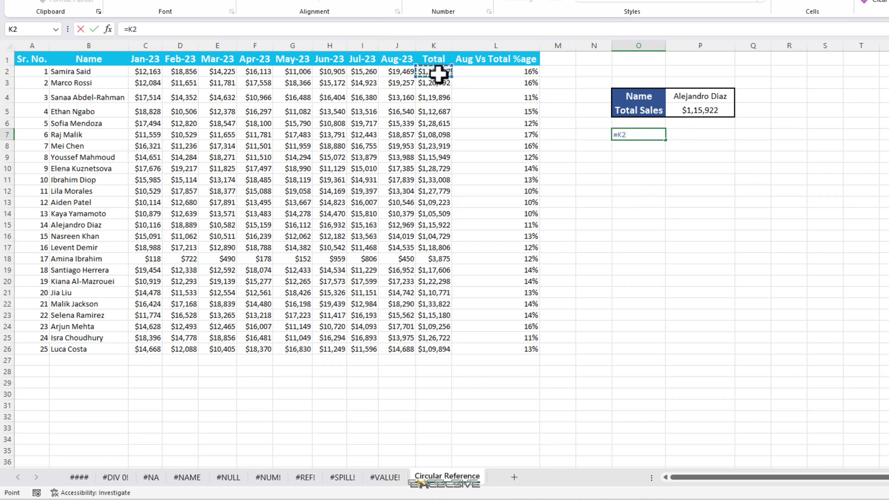
{"action": "type", "text": "+"}
{"action": "left_click", "coordinate": [439, 83]}
{"action": "type", "text": "+"}
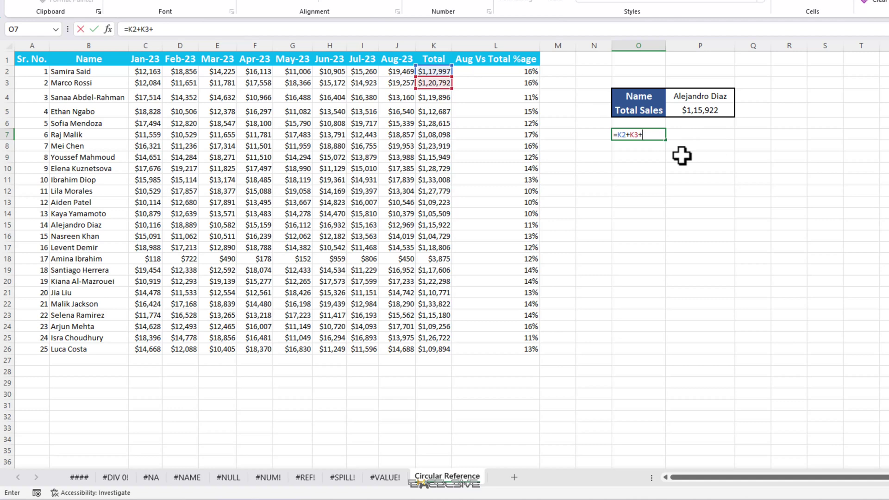
{"action": "type", "text": "o"}
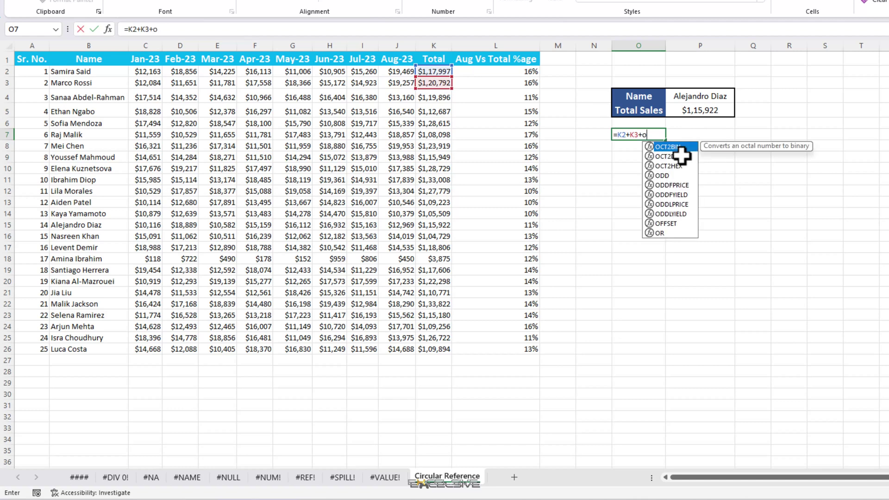
{"action": "type", "text": "7"}
{"action": "key", "text": "Return"}
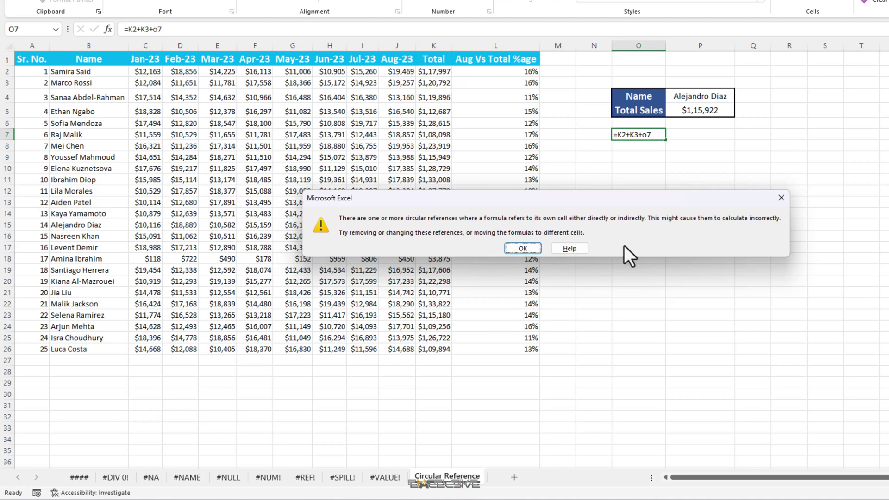
{"action": "key", "text": "Return"}
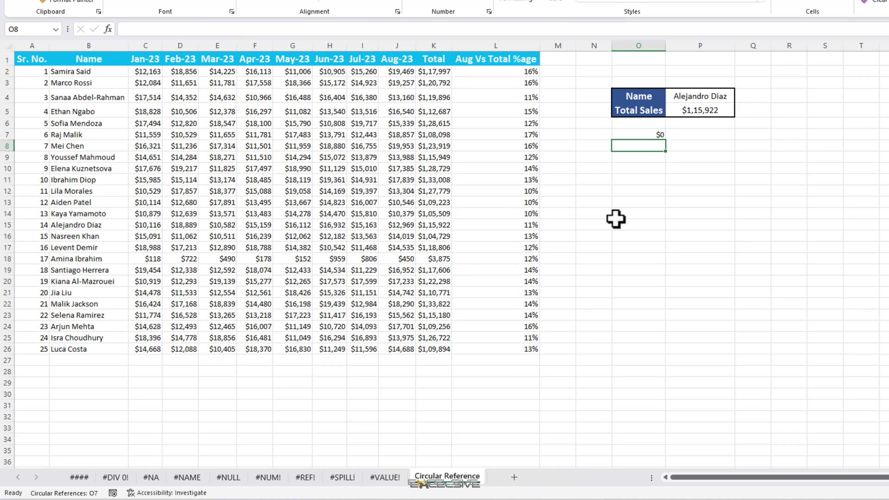
- Delete the =K2+K3+O7 formula from O7
{"action": "key", "text": "Up"}
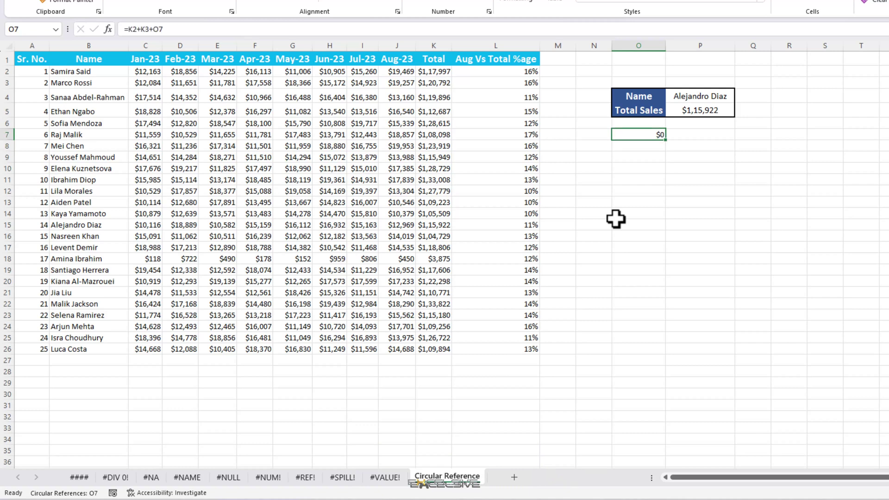
{"action": "key", "text": "Delete"}
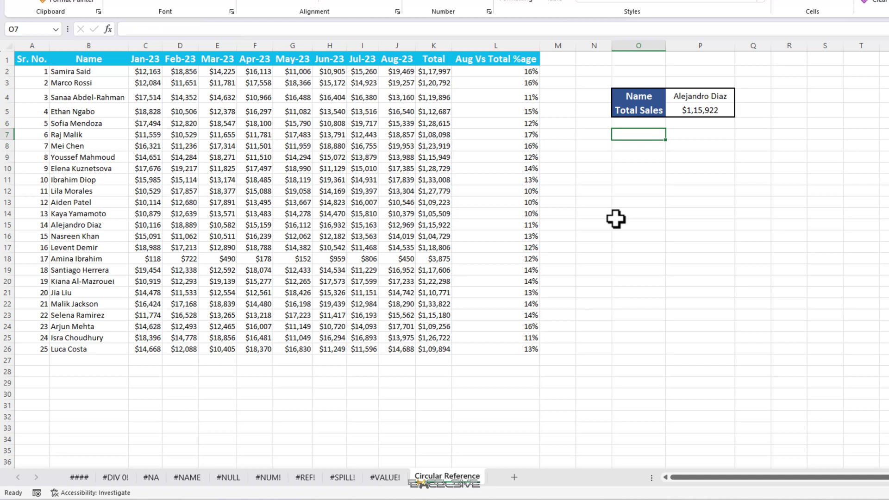